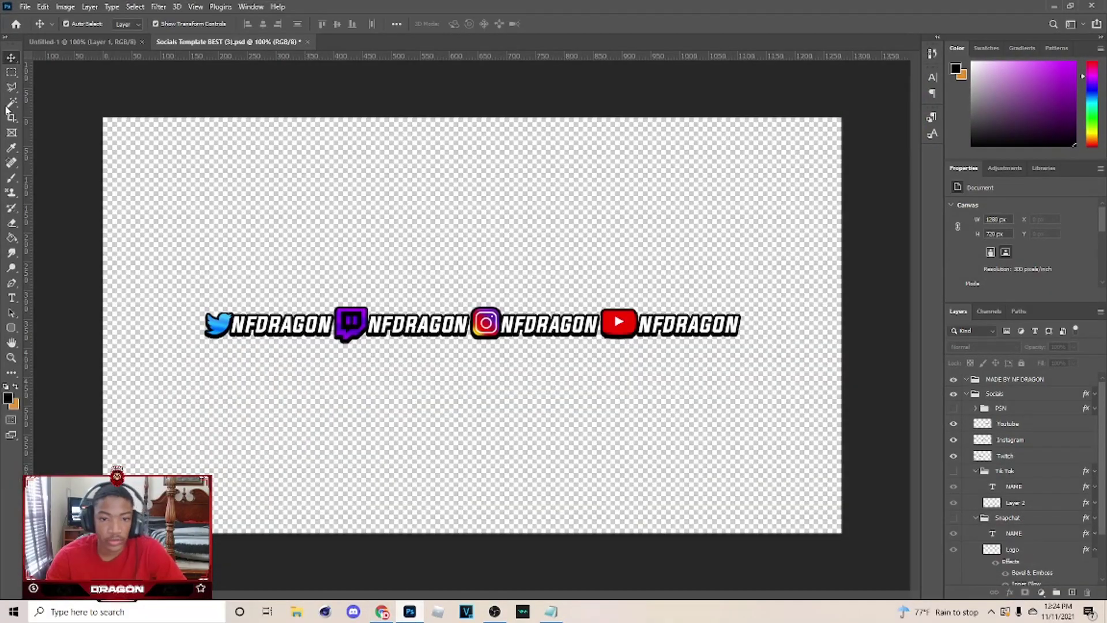
left_click(301, 325)
left_click(421, 325)
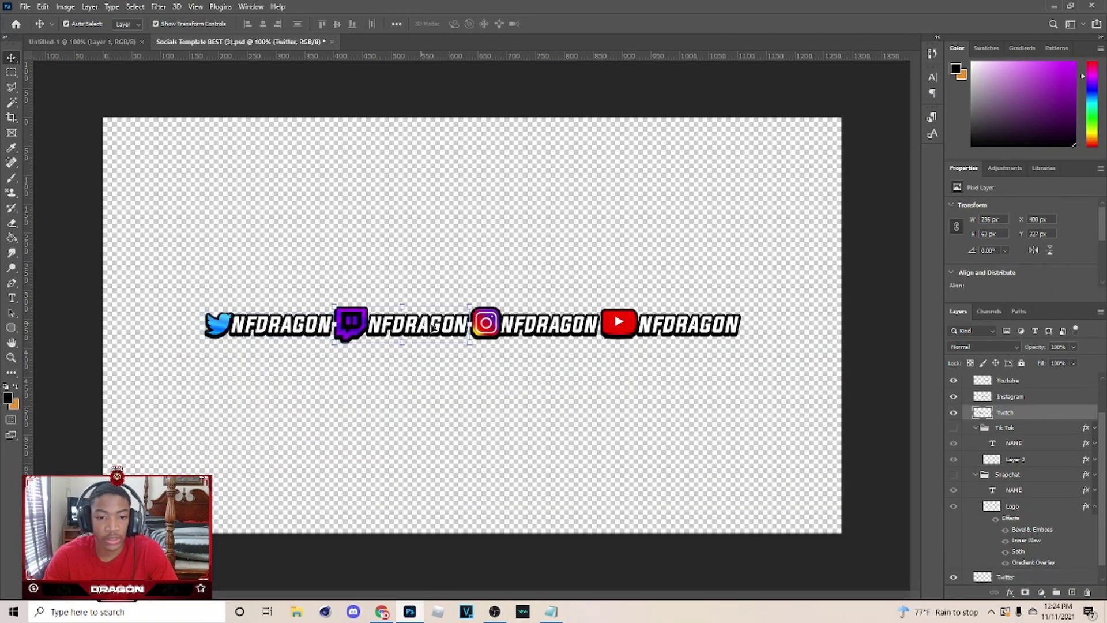
left_click(579, 331)
left_click(667, 334)
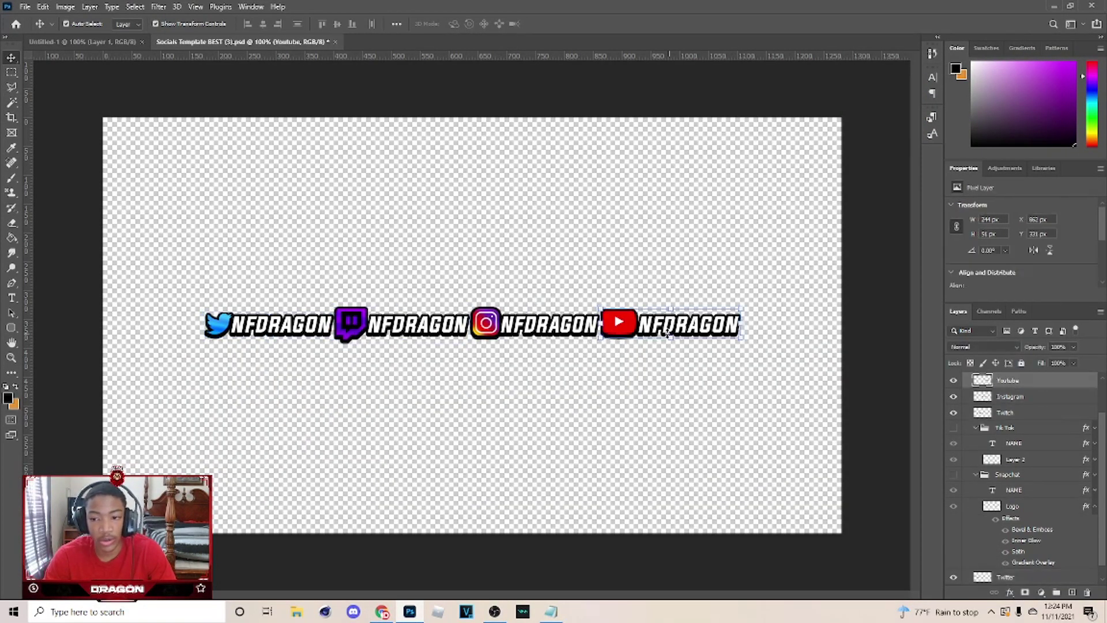
left_click(545, 323)
Step: Open the template file Socials Template BEST (3).psd from the Downloads folder
left_click(25, 6)
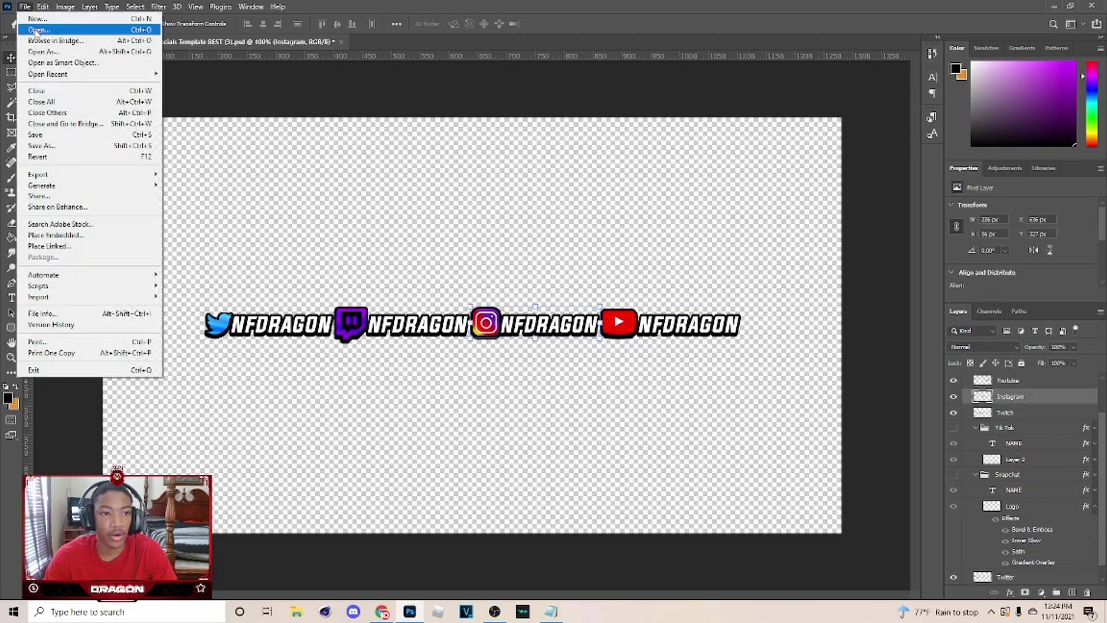
left_click(36, 30)
type("s")
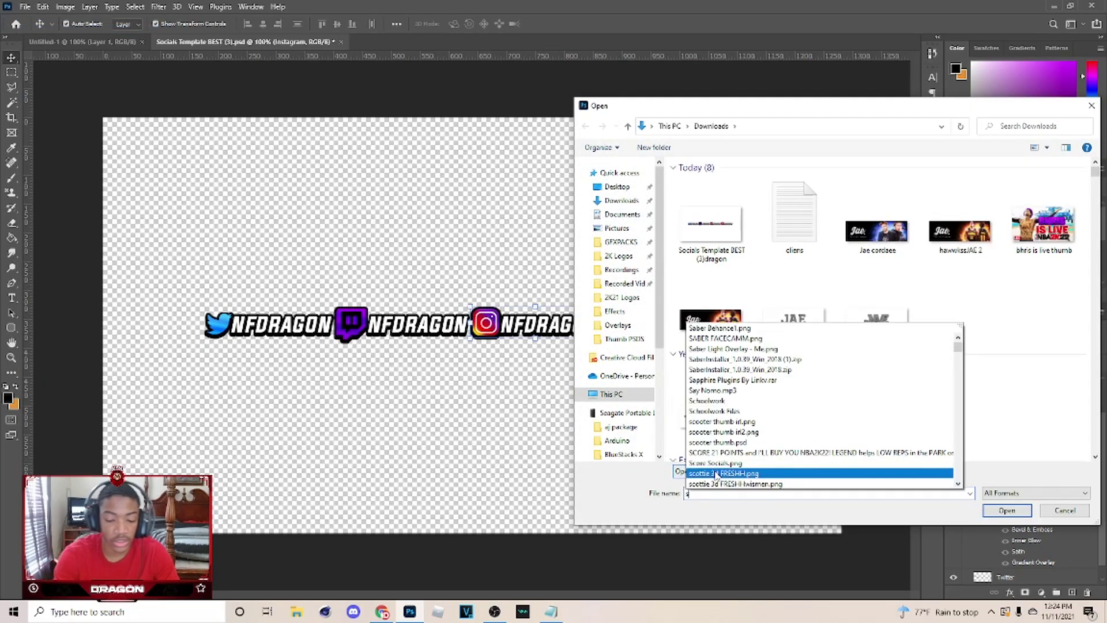
type("ocial")
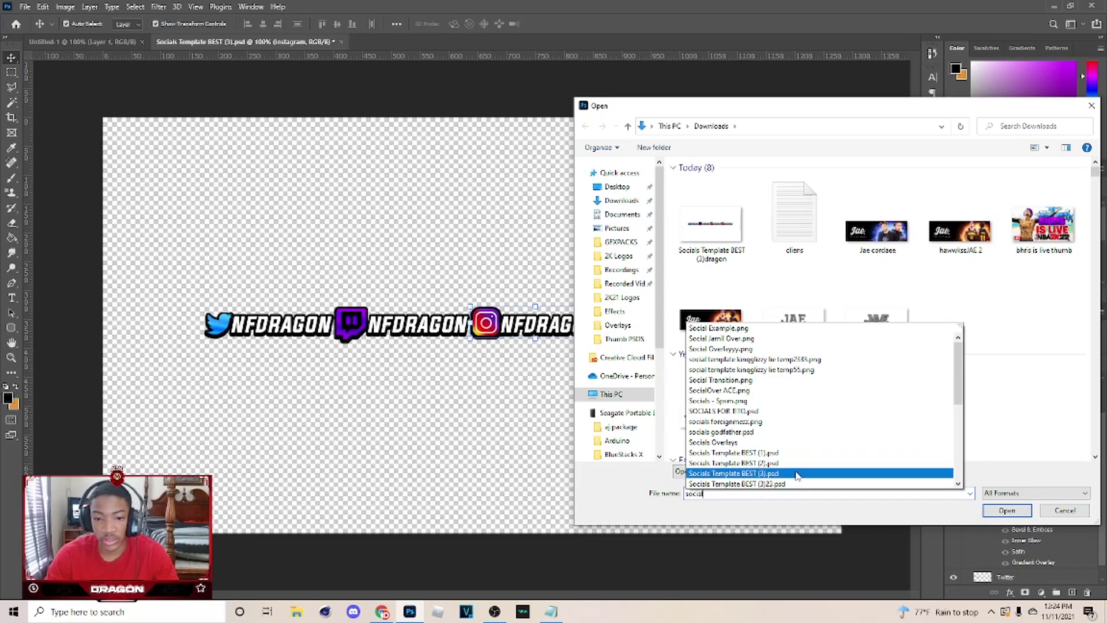
left_click(794, 475)
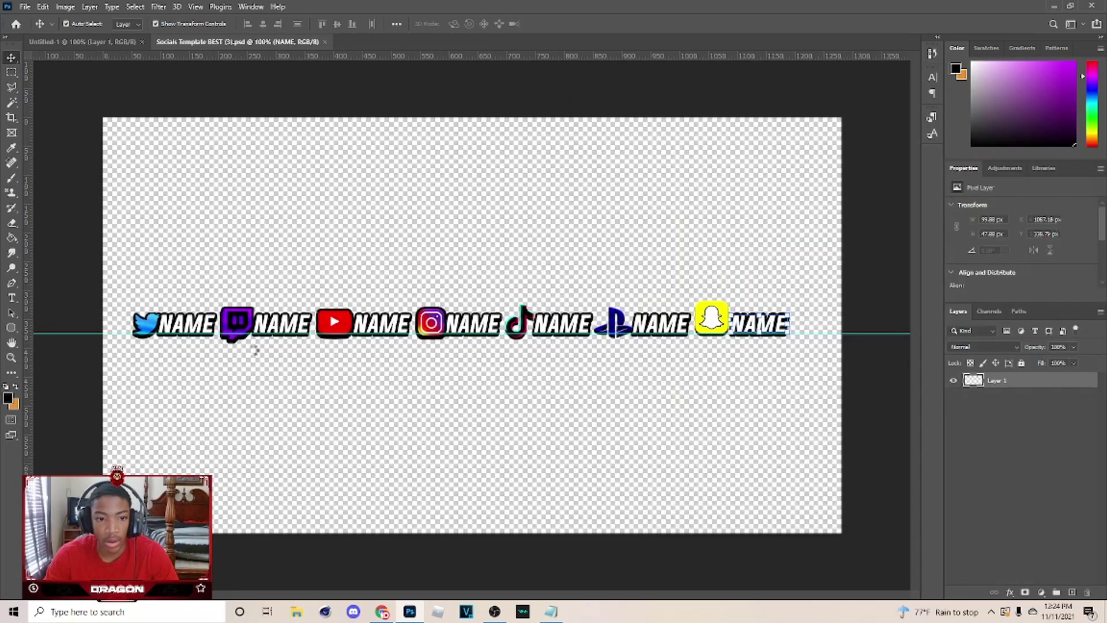
Step: Replace the placeholder text beside the Twitter logo with NFDRAGON using the Horizontal Type tool
left_click(173, 322)
left_click(11, 300)
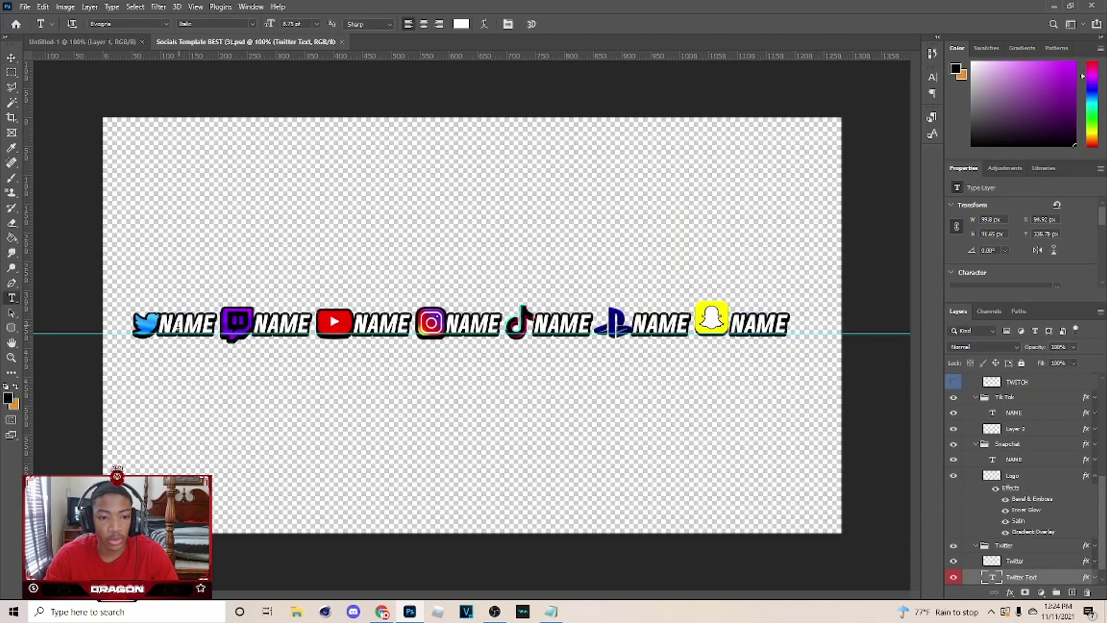
left_click(184, 324)
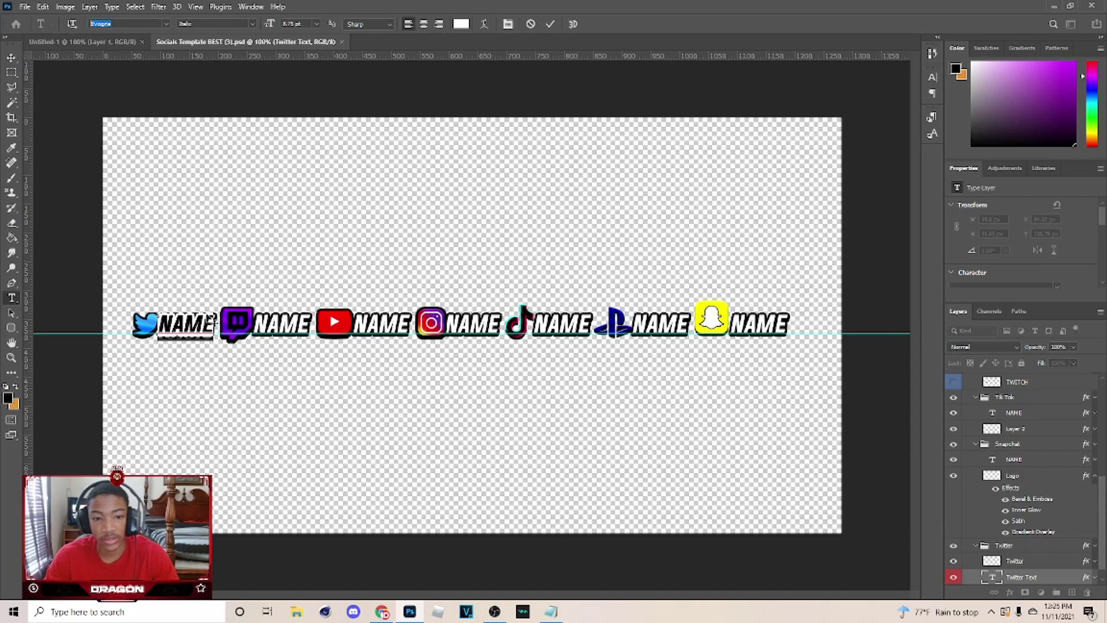
left_click_drag(217, 324, 240, 318)
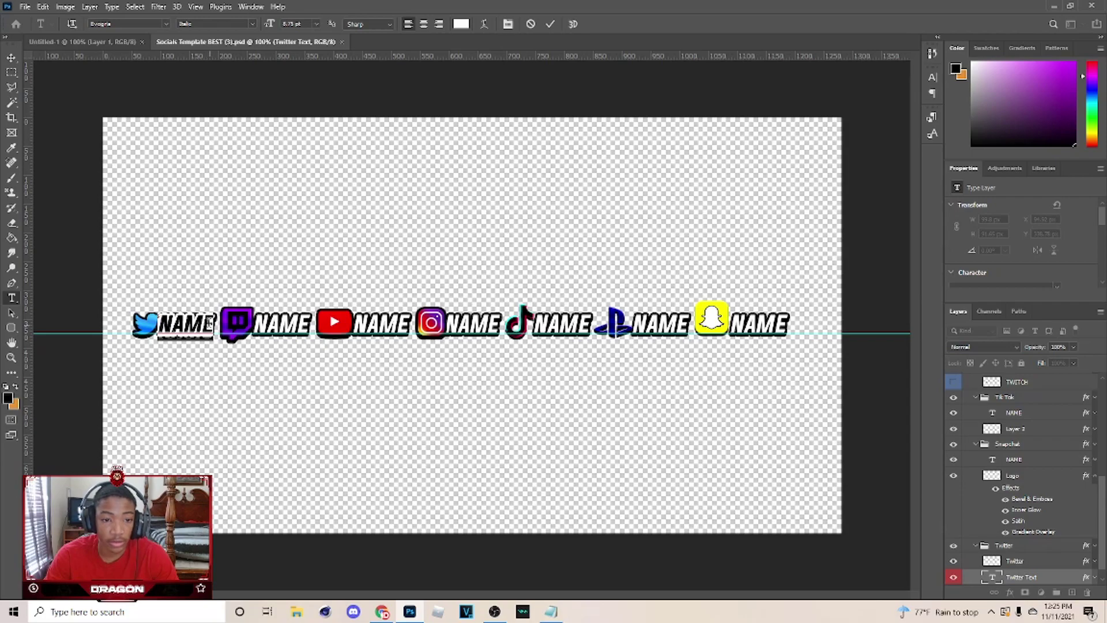
key("BackSpace")
type("N")
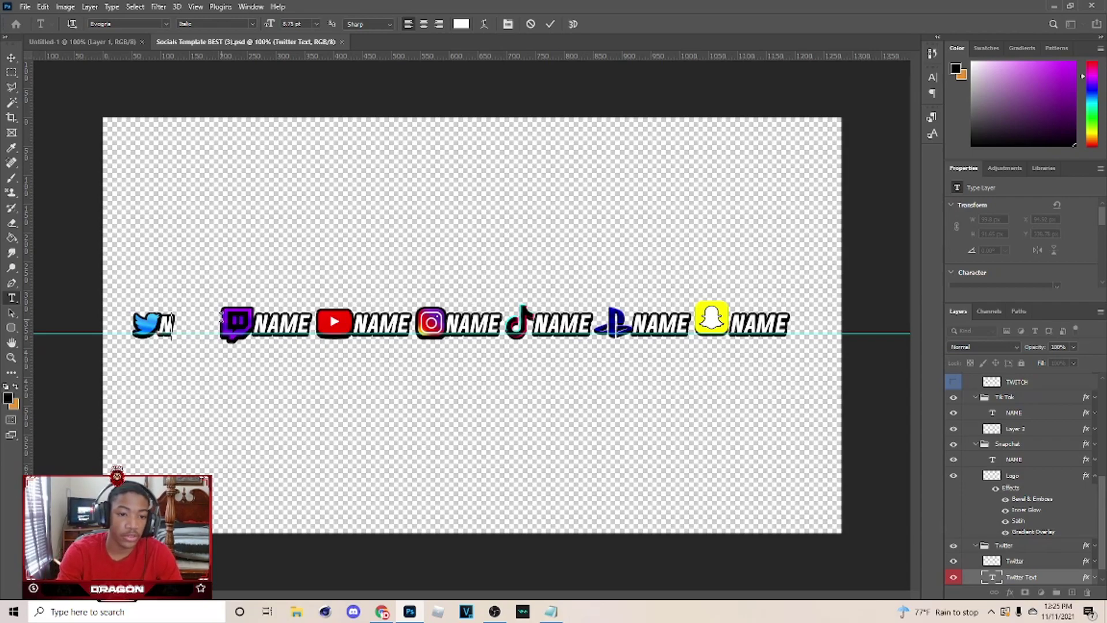
right_click(12, 298)
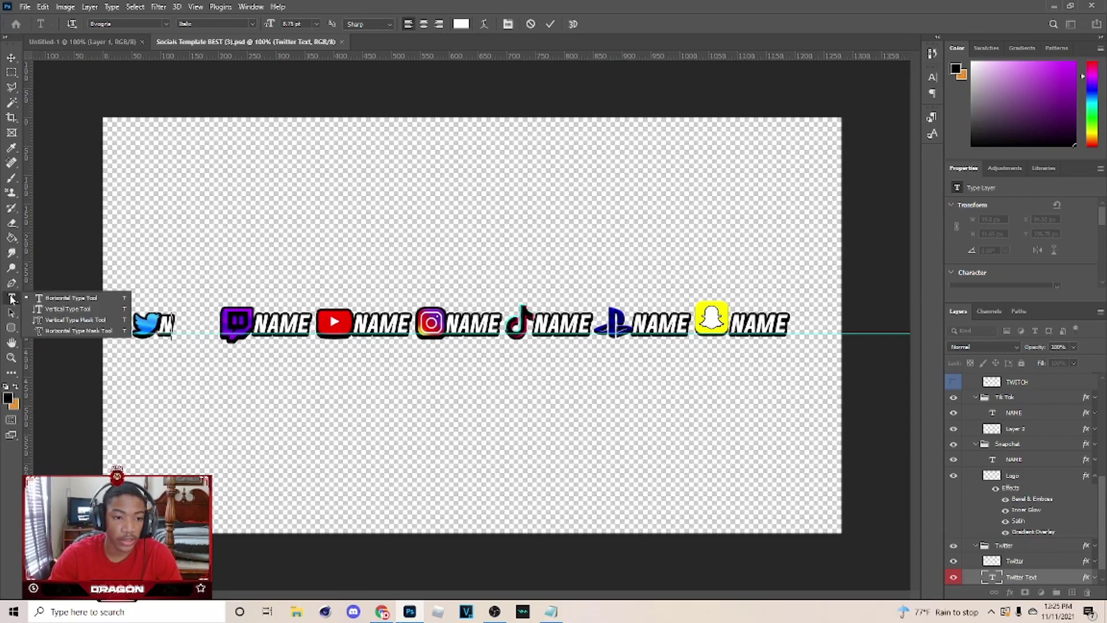
left_click(50, 300)
right_click(13, 298)
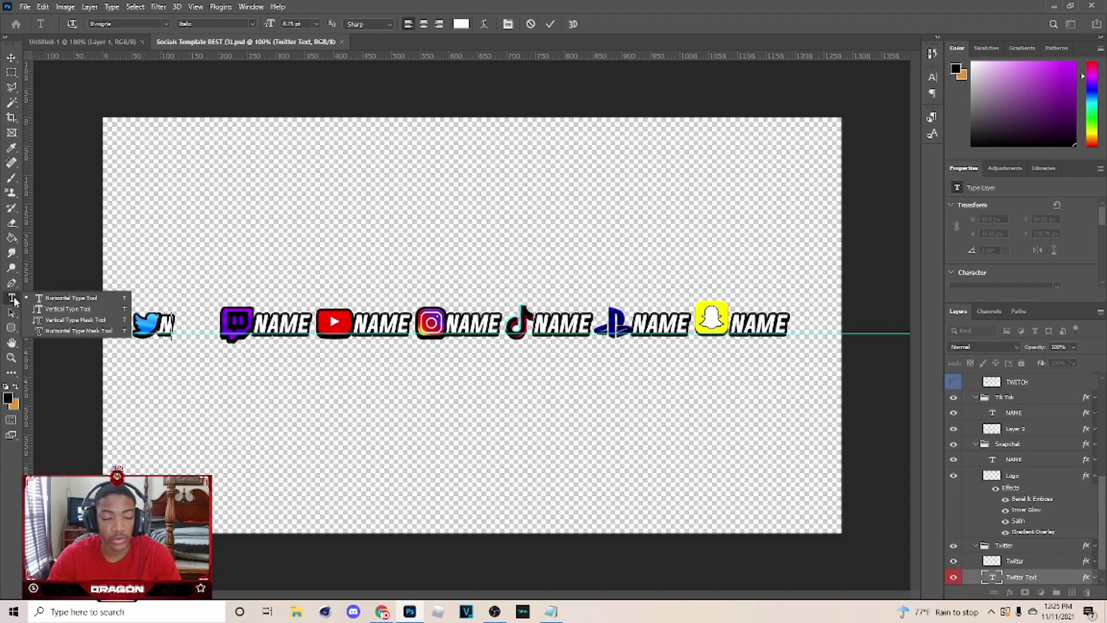
left_click(52, 304)
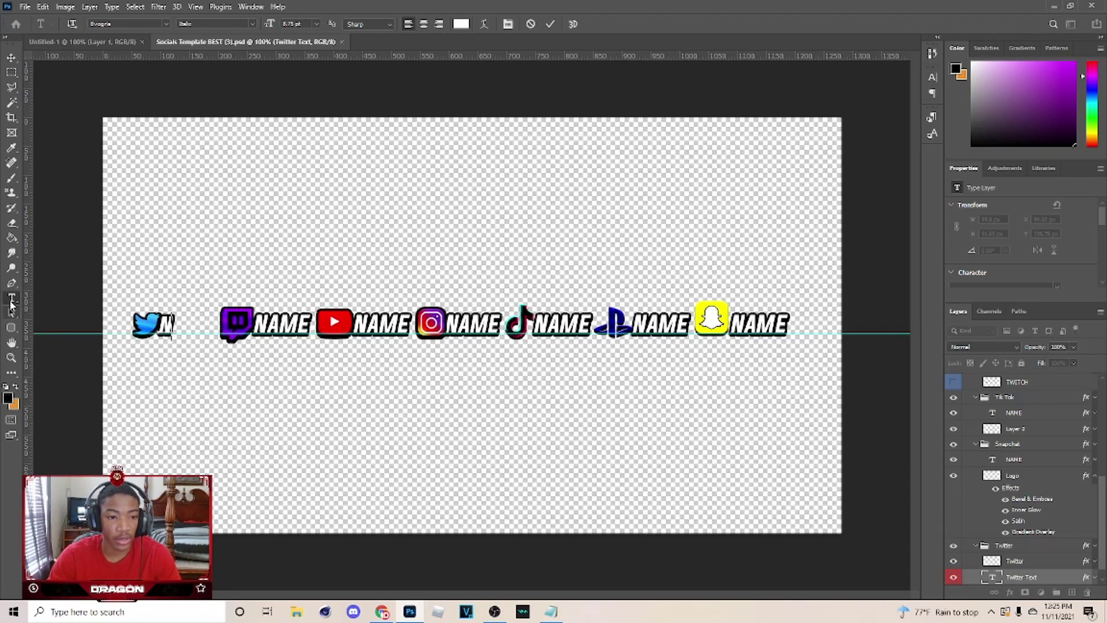
key("BackSpace")
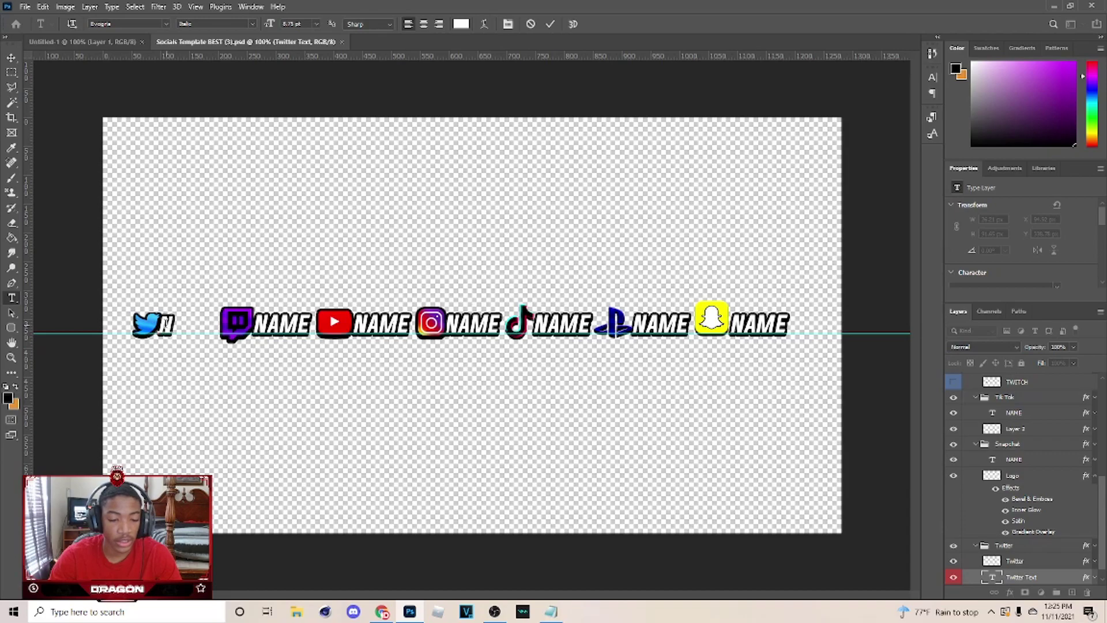
type("FDRA")
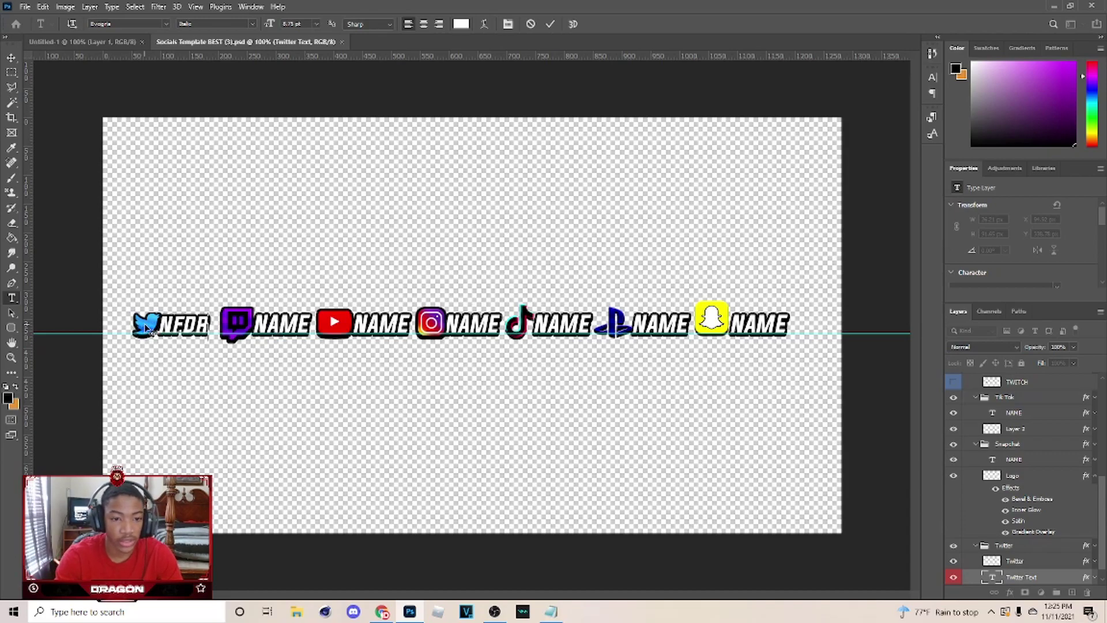
left_click(13, 56)
Step: Replace the placeholder text beside the Twitch logo with NFDRAGON
left_click(11, 298)
left_click(262, 323)
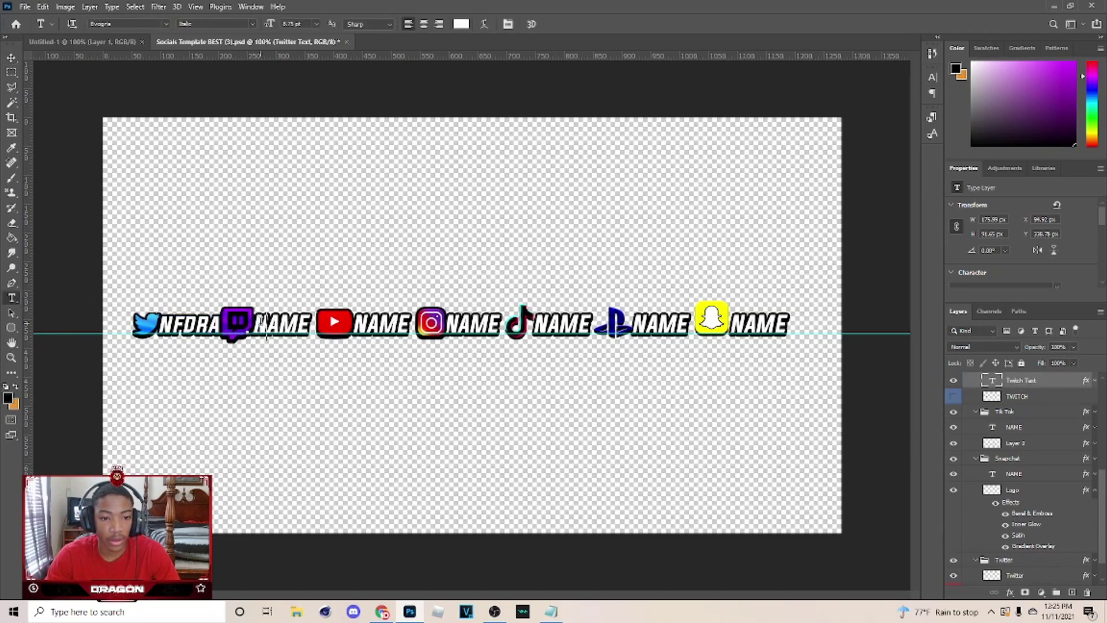
double_click(261, 320)
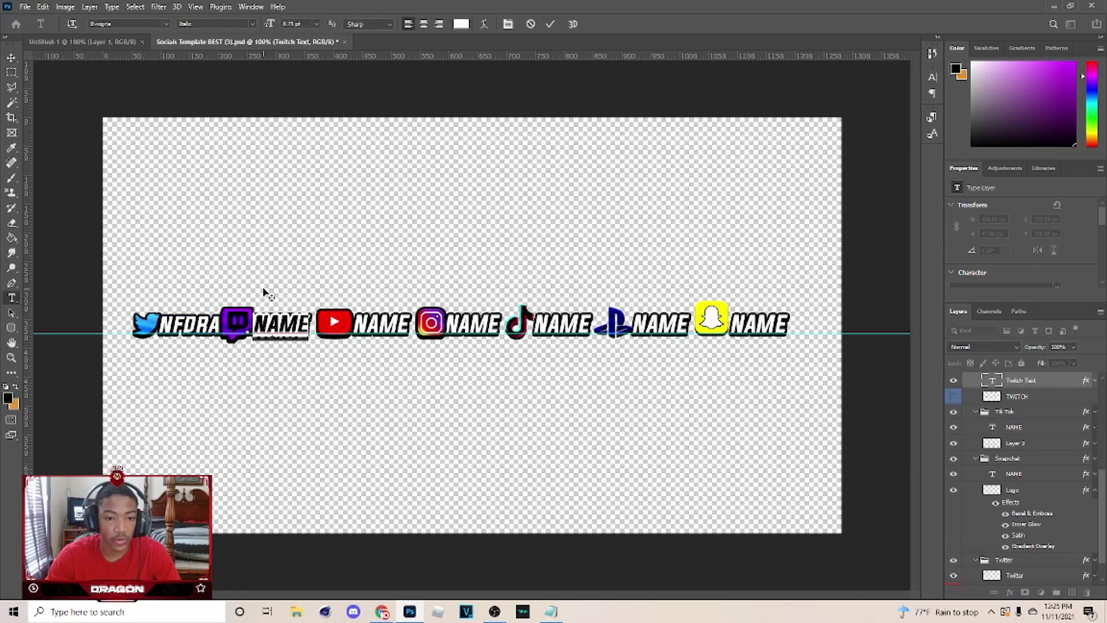
type("NFDRA")
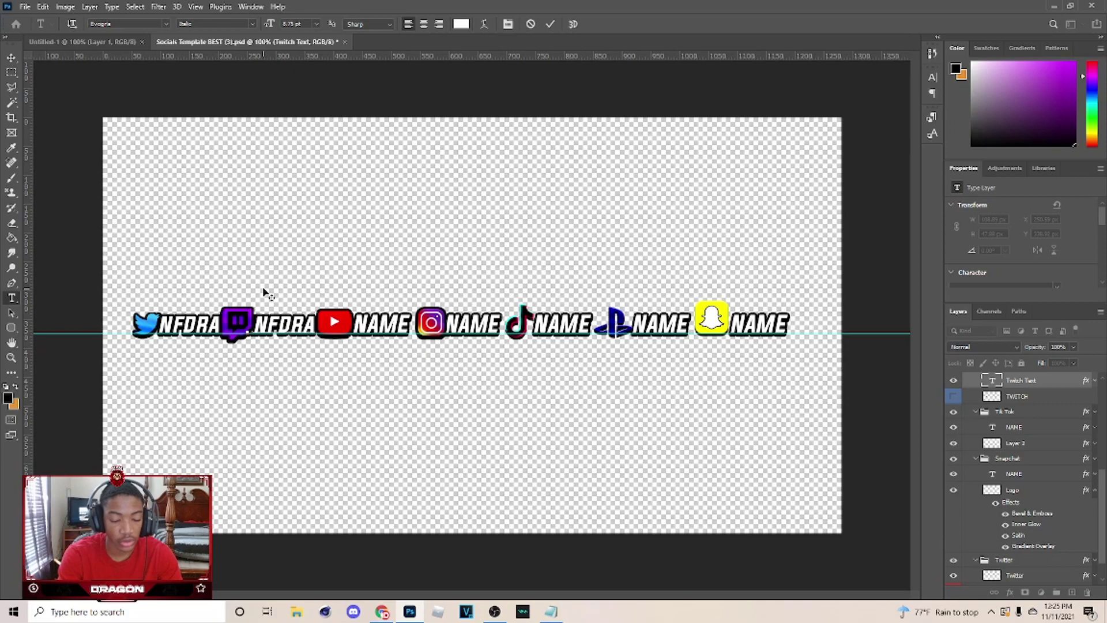
left_click(10, 59)
Step: Replace the placeholder text beside the YouTube logo with NFDRAGON
left_click(10, 300)
double_click(380, 332)
type("NFD")
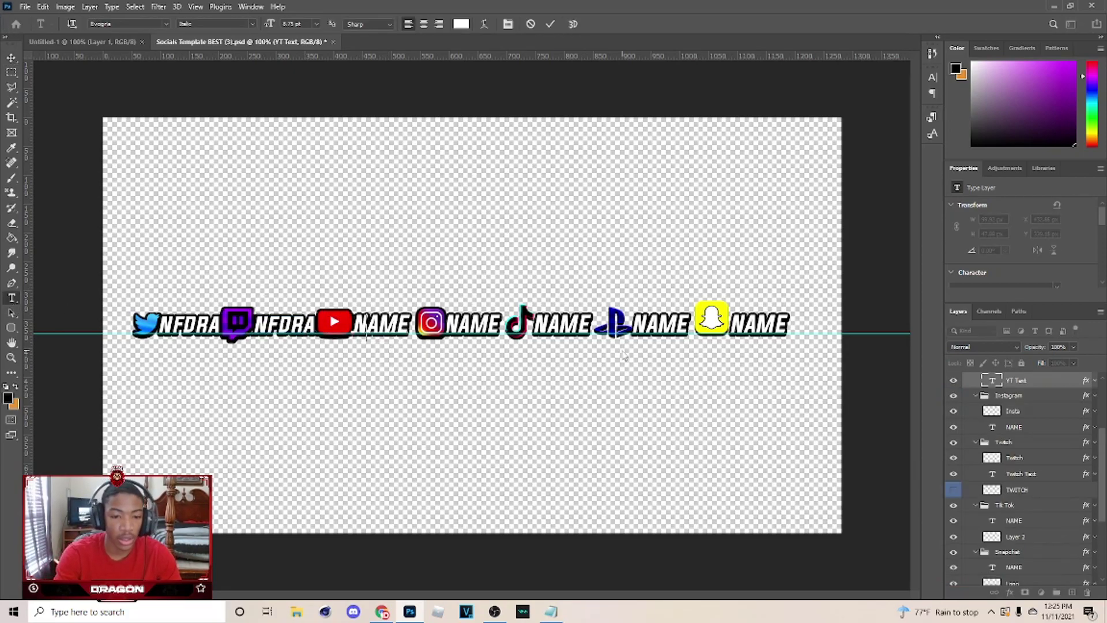
type("RAGON")
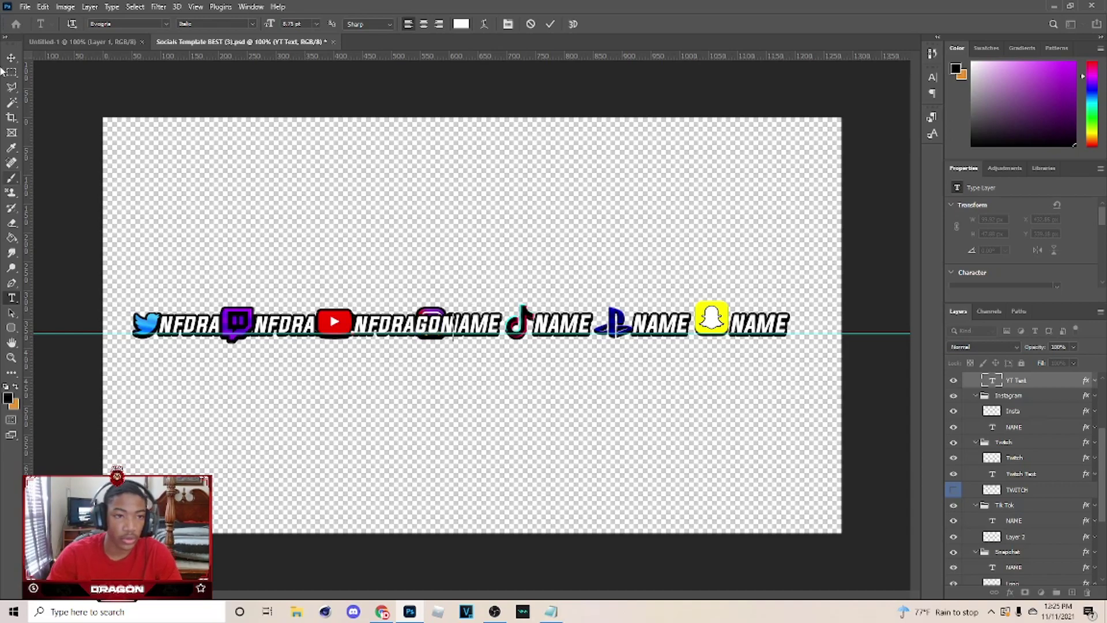
left_click(10, 58)
Step: Replace the placeholder text beside the Instagram logo with NFDRAGON and switch to the Move tool
left_click(12, 298)
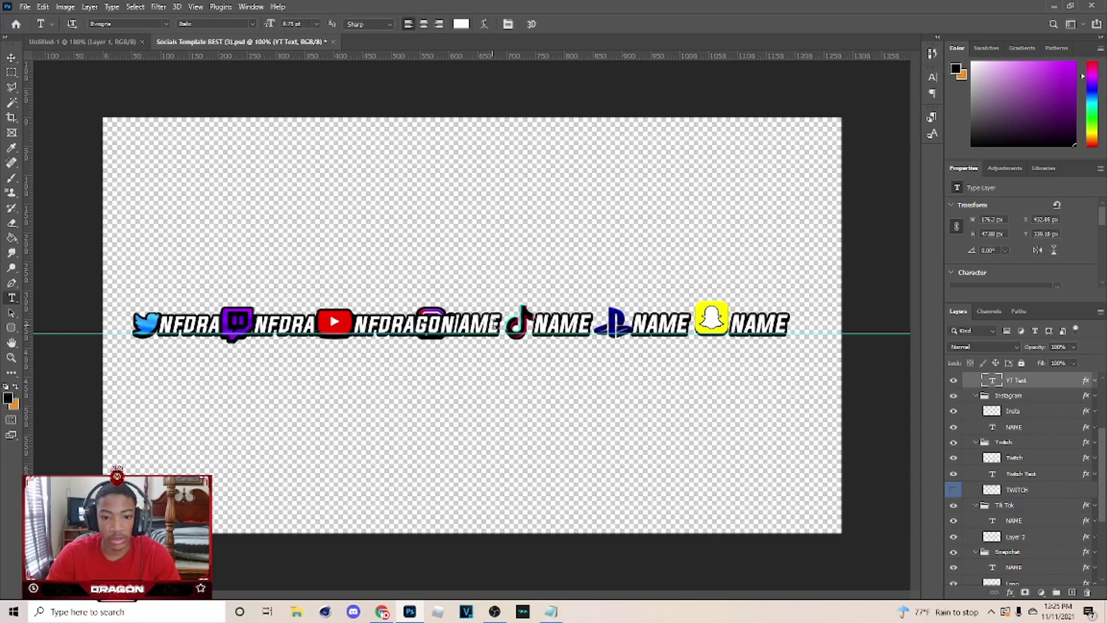
double_click(490, 324)
type("NFDRAG")
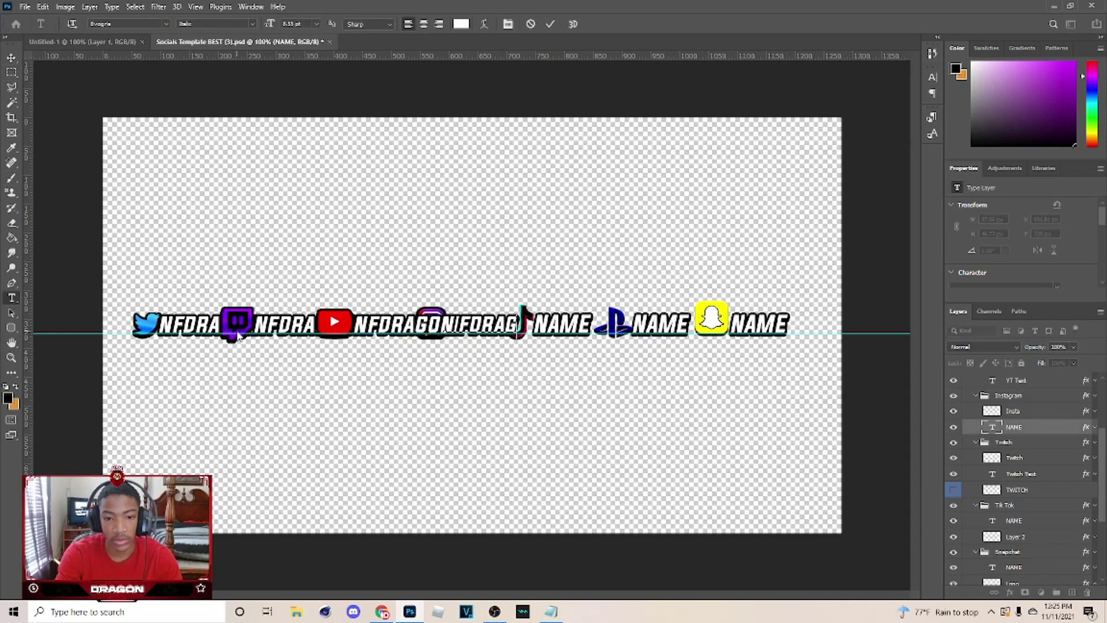
type("ON")
key("ctrl+a")
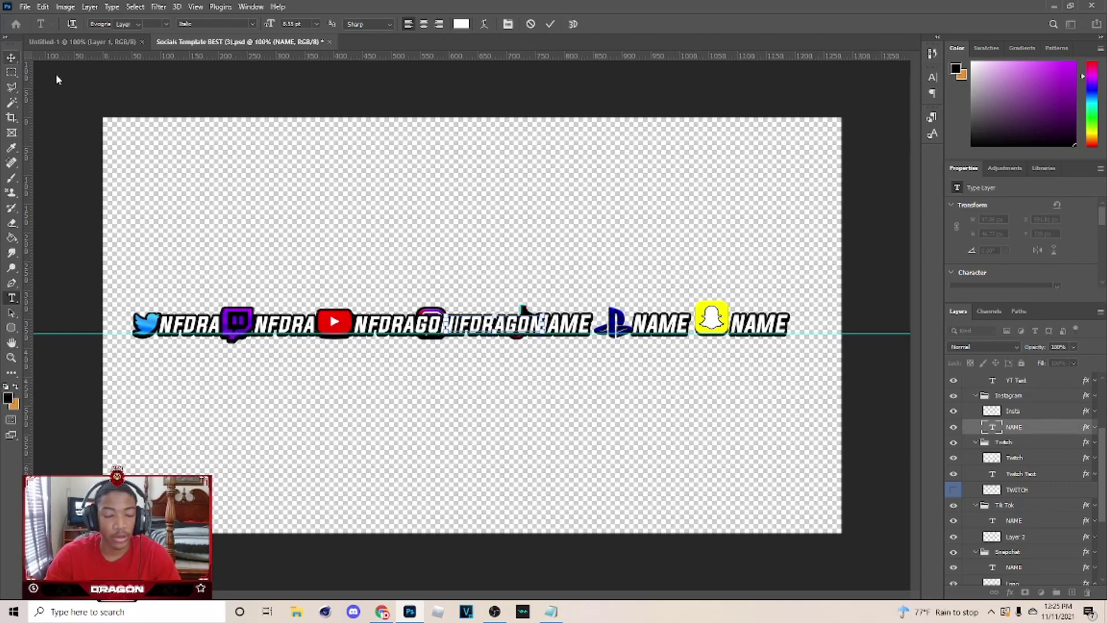
key("ctrl+Return")
key("v")
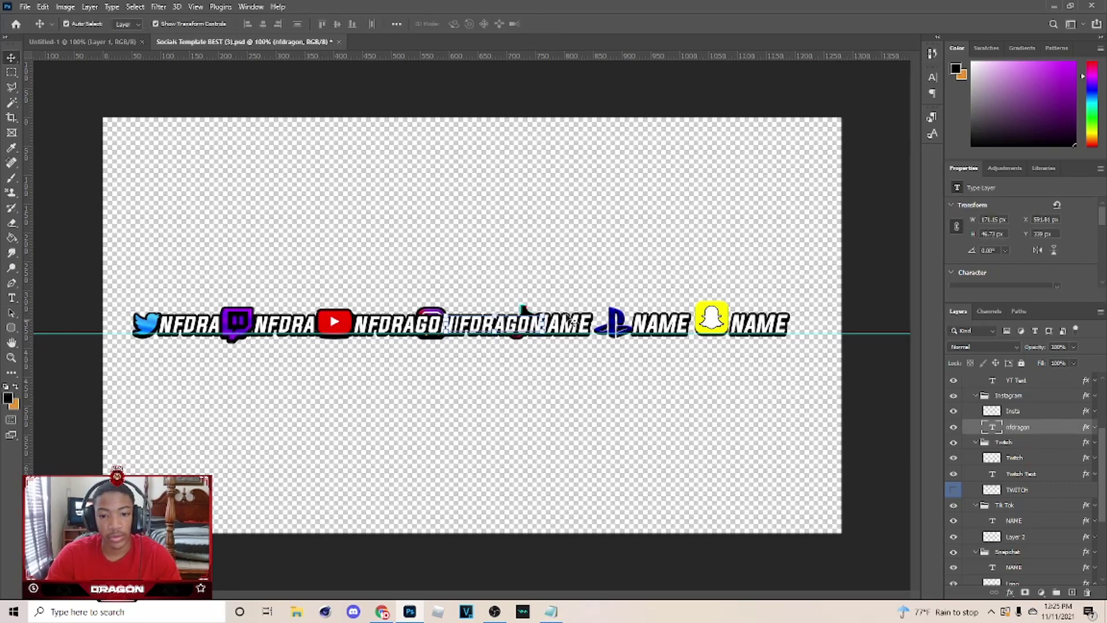
Step: Hide the unused PSN group and collapse it, leaving its position and size untransformed
left_click(587, 325)
left_click(161, 337)
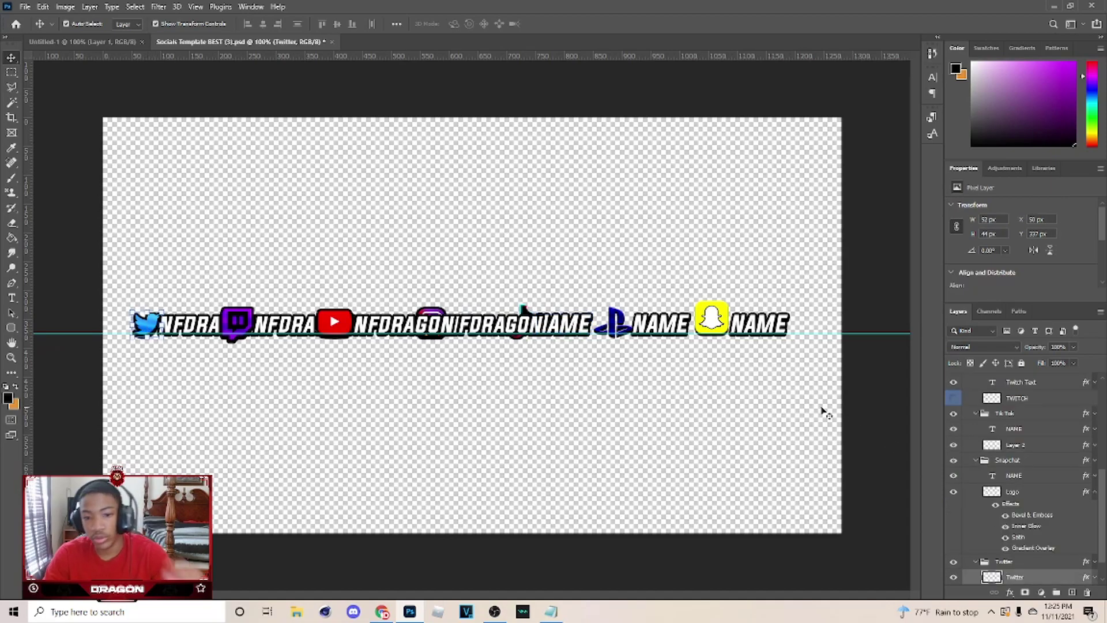
left_click(614, 321)
scroll(984, 410, "up", 1)
left_click(953, 394)
left_click(975, 394)
left_click(696, 322)
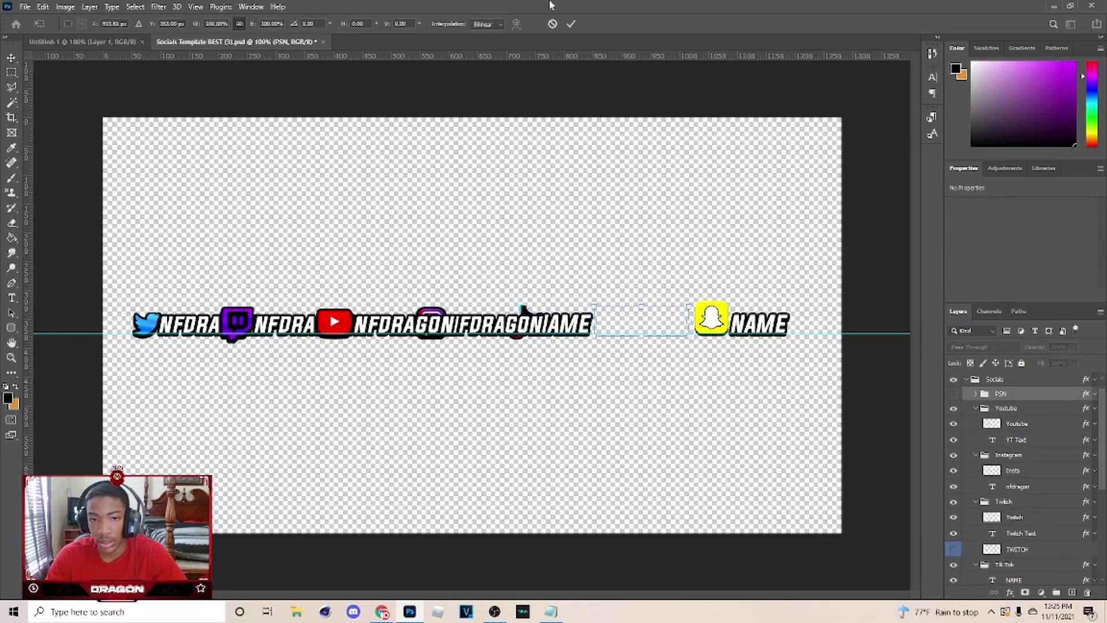
left_click(553, 24)
Step: Hide and collapse the unused Snapchat and Tik Tok groups
left_click(721, 323)
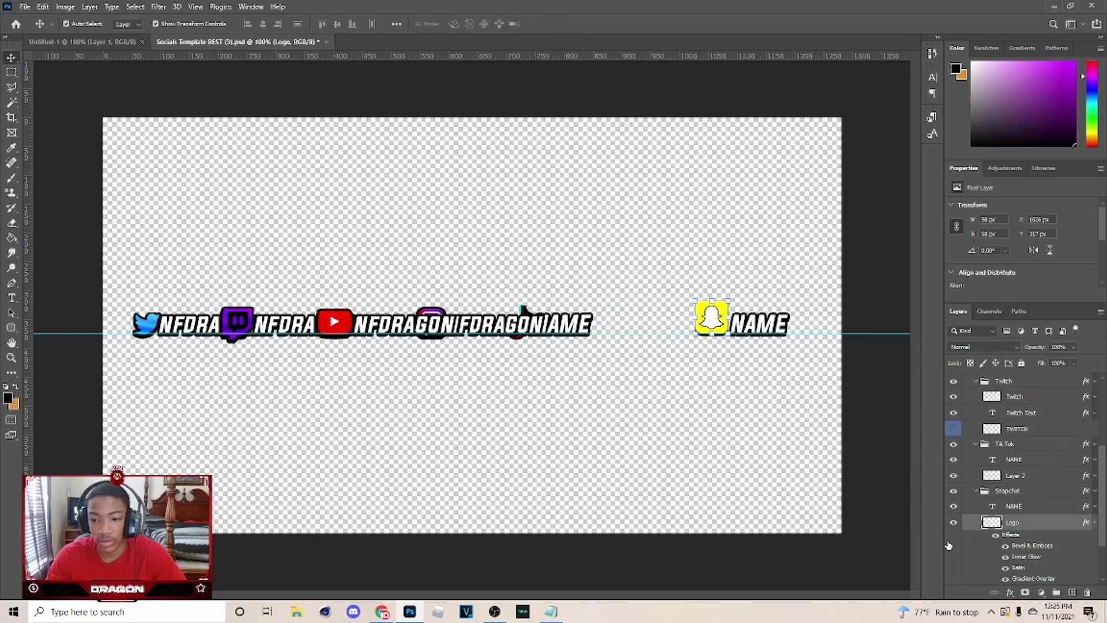
left_click(954, 521)
left_click(976, 490)
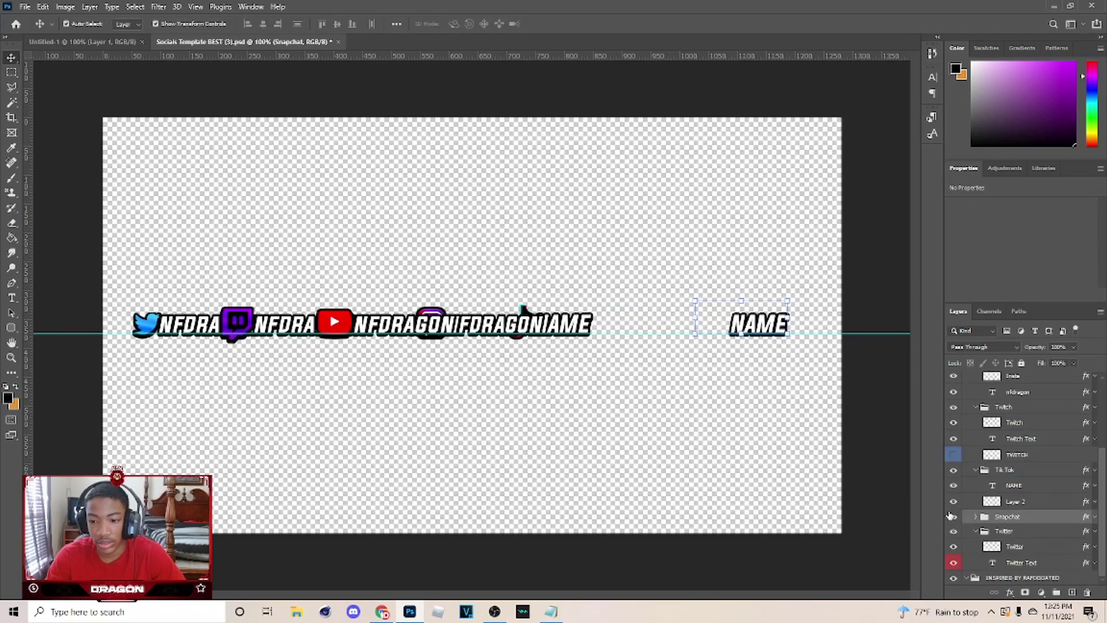
left_click(953, 516)
left_click(514, 316)
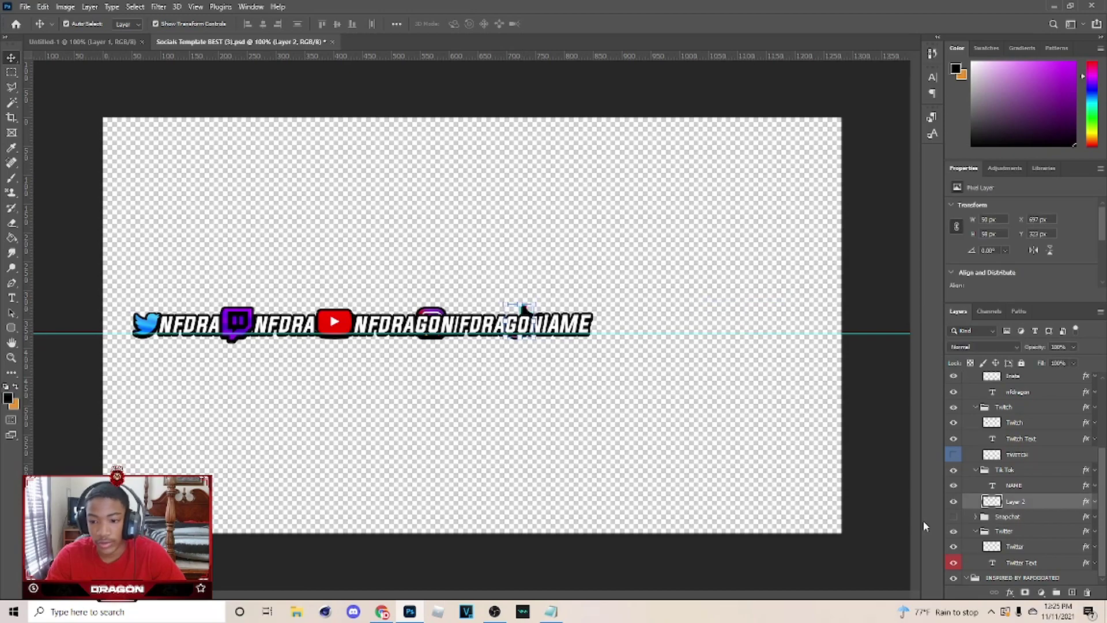
left_click(953, 470)
left_click(975, 470)
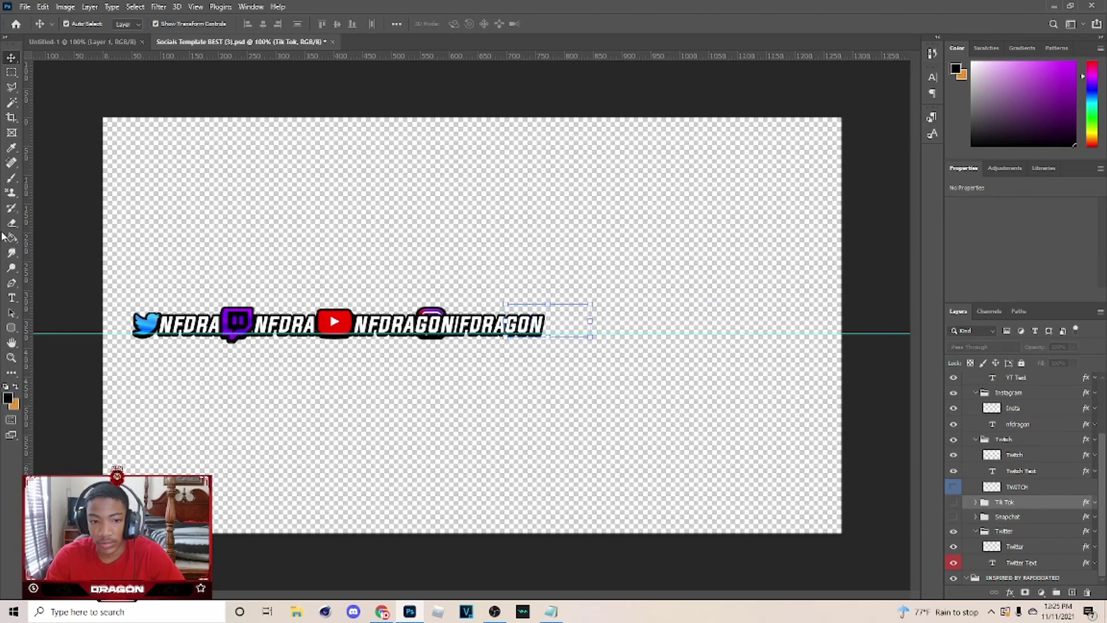
Step: Merge the Twitter, Twitch, Instagram and Youtube groups each into a single layer of its own
left_click(146, 324)
left_click(1035, 531)
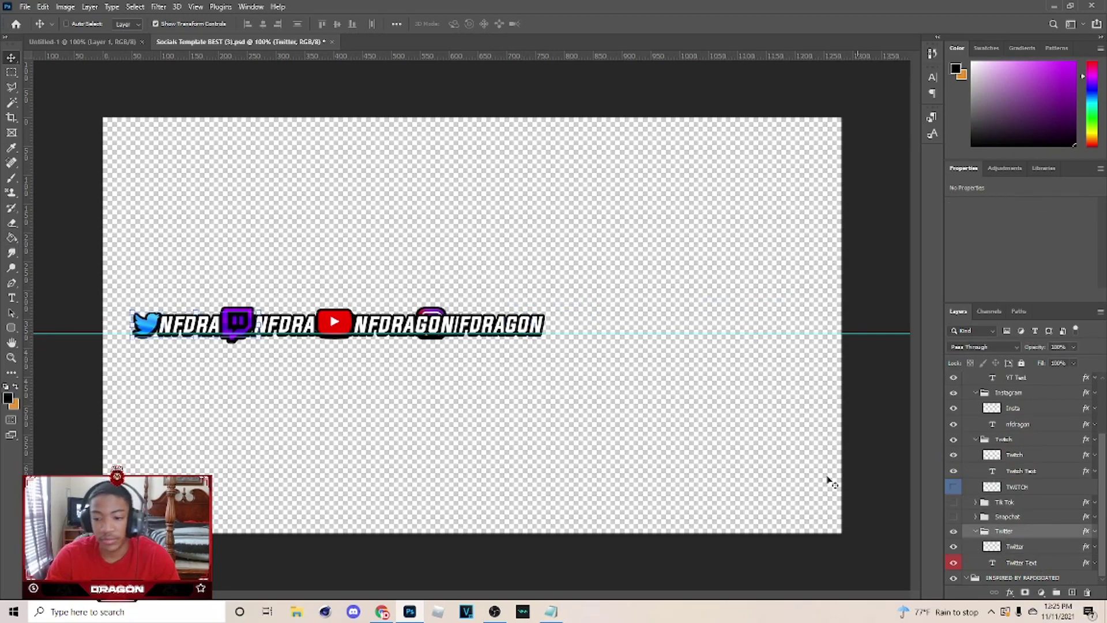
key("ctrl+e")
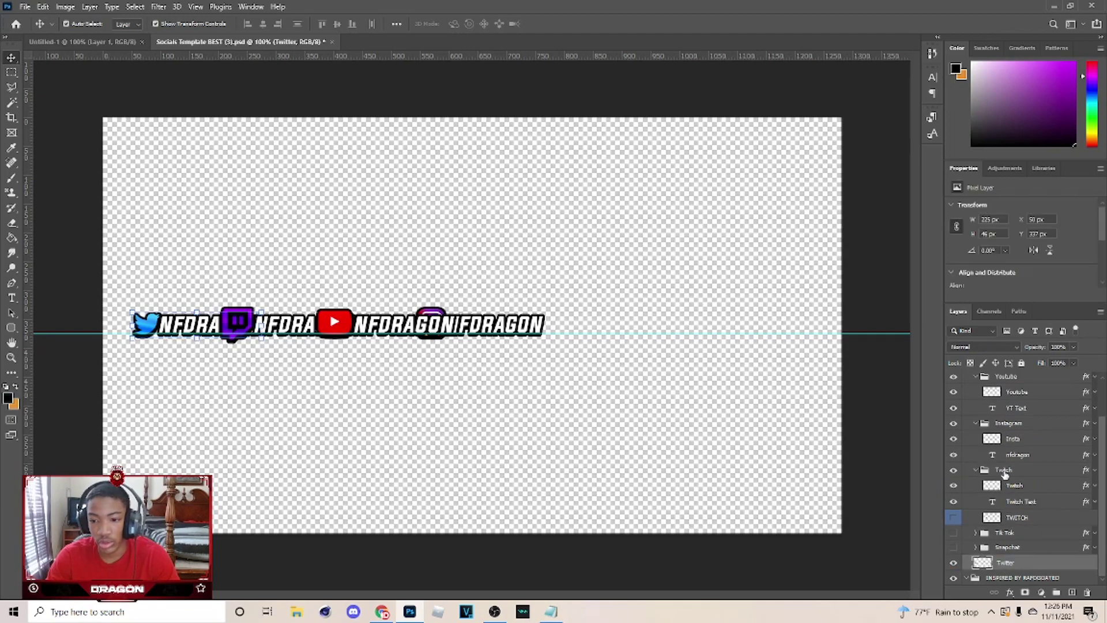
left_click(1003, 473)
key("ctrl+e")
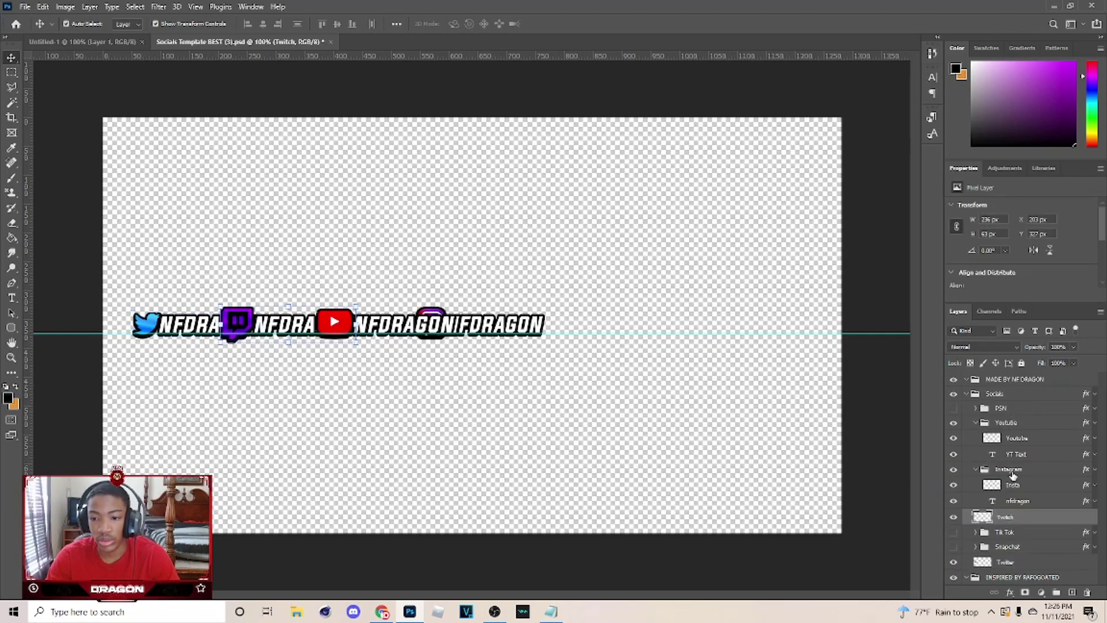
left_click(1010, 468)
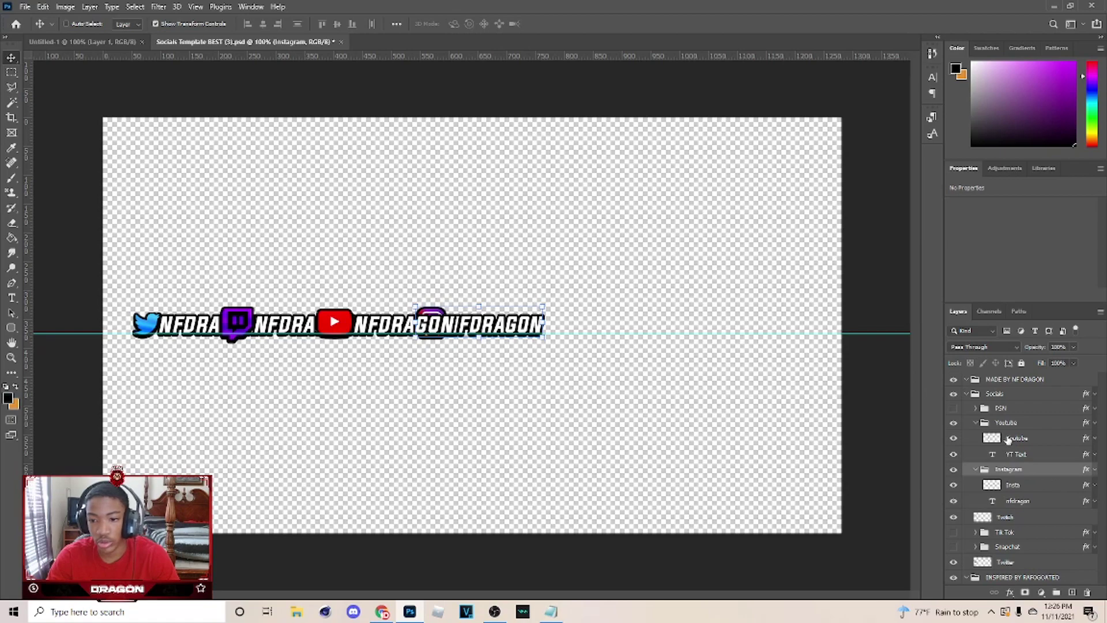
key("ctrl+e")
left_click(972, 424)
key("ctrl+e")
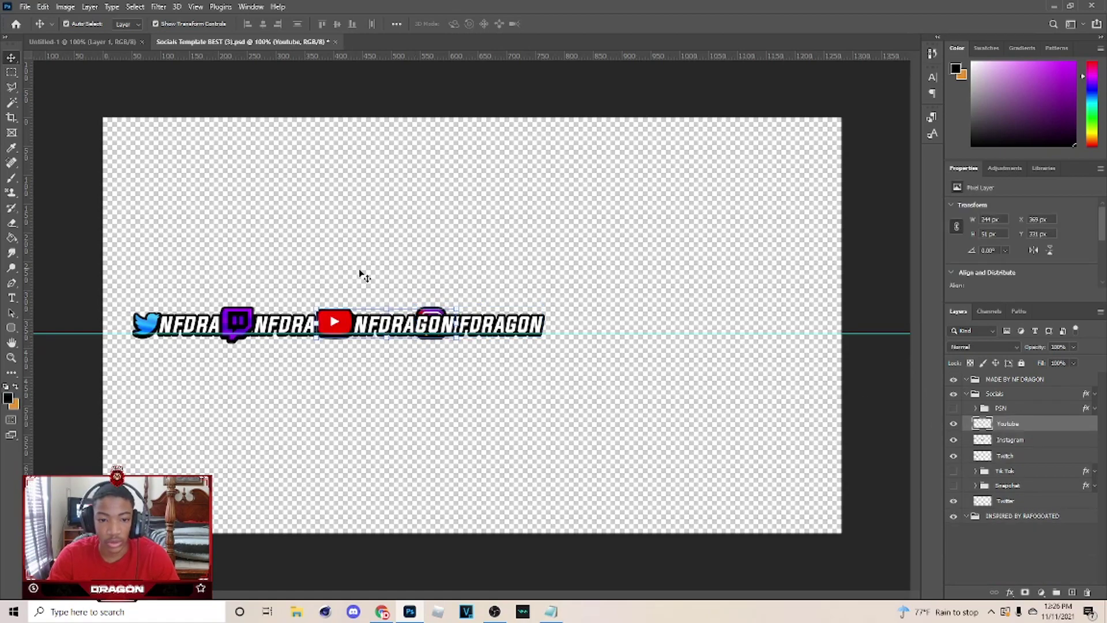
Step: Move the Instagram and YouTube entries rightward along the row so neither overlaps another entry
left_click(513, 329)
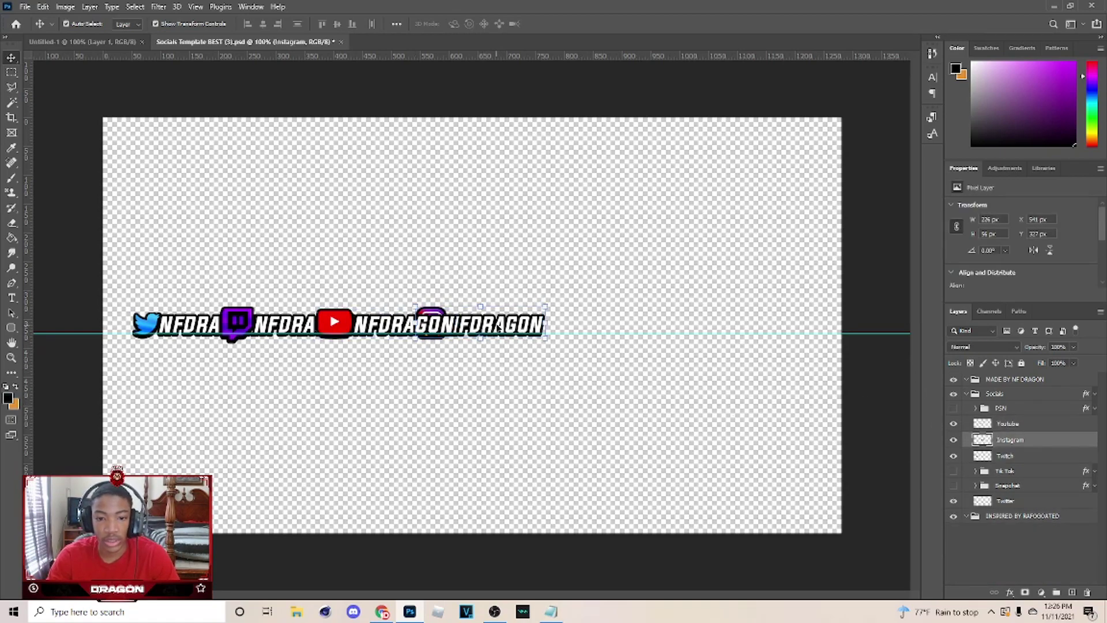
left_click_drag(487, 327, 706, 326)
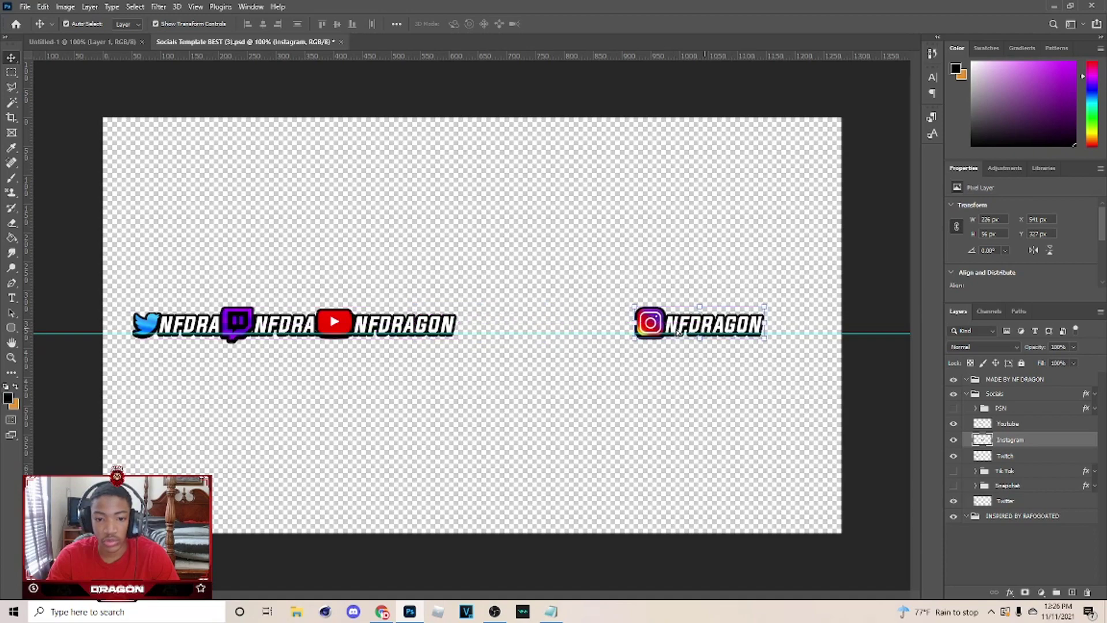
left_click(394, 326)
left_click_drag(394, 326, 524, 326)
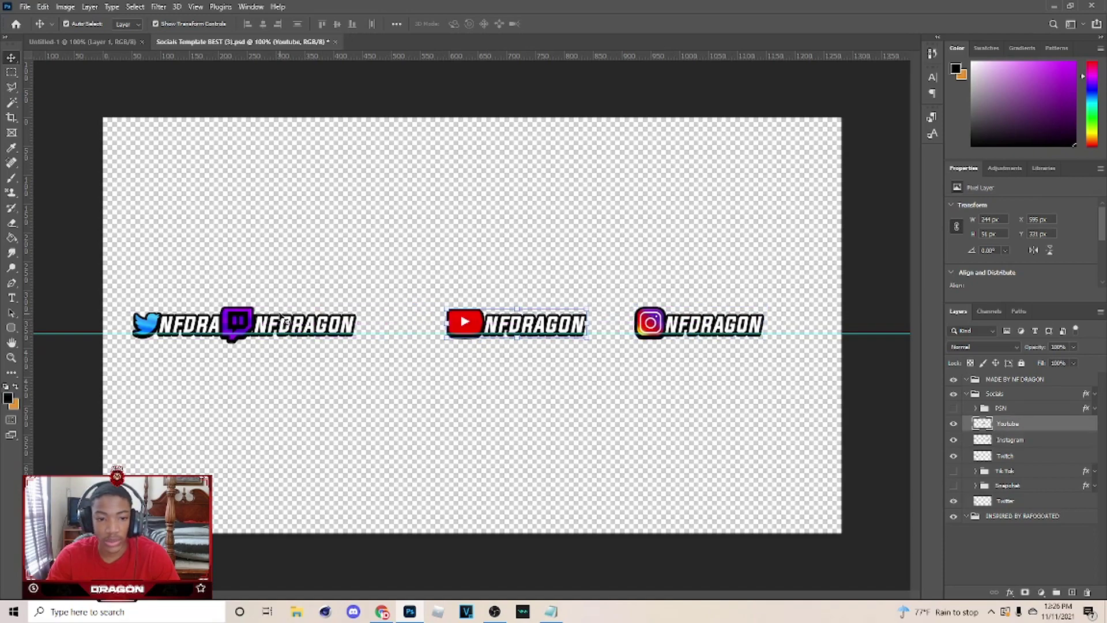
Step: Arrange the Twitch, YouTube and Instagram entries side by side directly after the Twitter entry, with small even gaps
left_click(242, 320)
left_click_drag(242, 320, 291, 331)
left_click_drag(474, 332, 429, 331)
left_click_drag(660, 324, 569, 324)
left_click(319, 304)
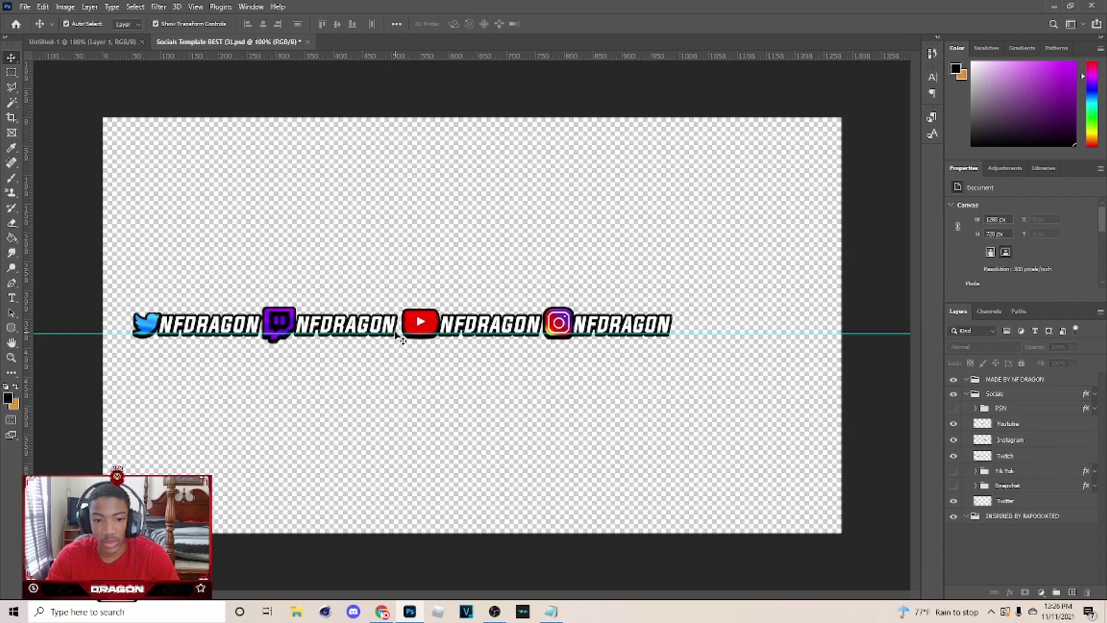
left_click(1019, 425)
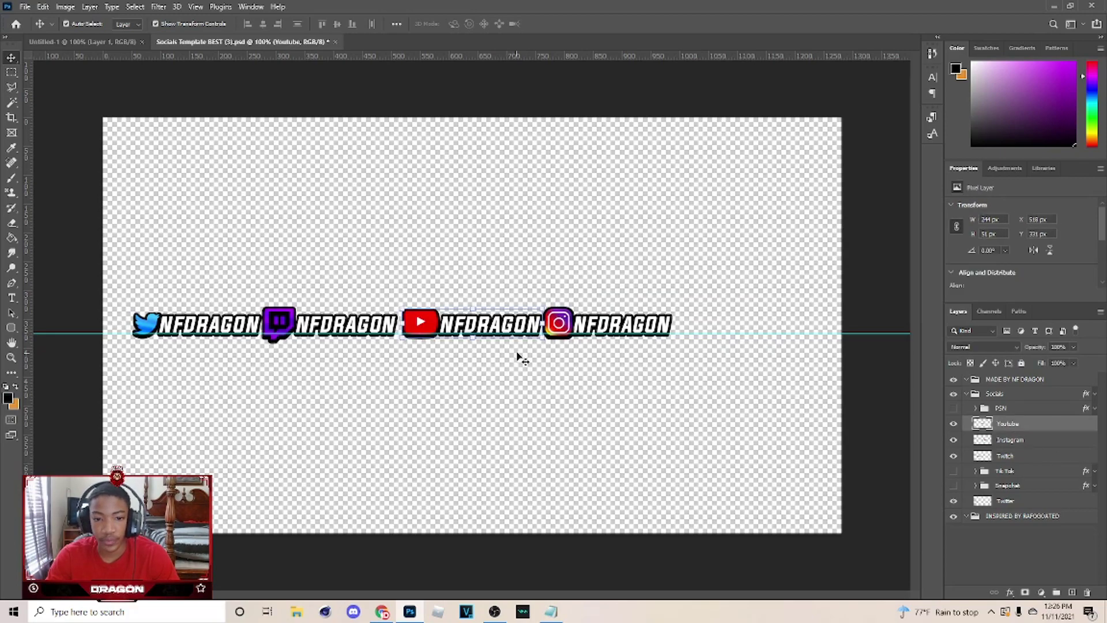
left_click_drag(507, 327, 500, 324)
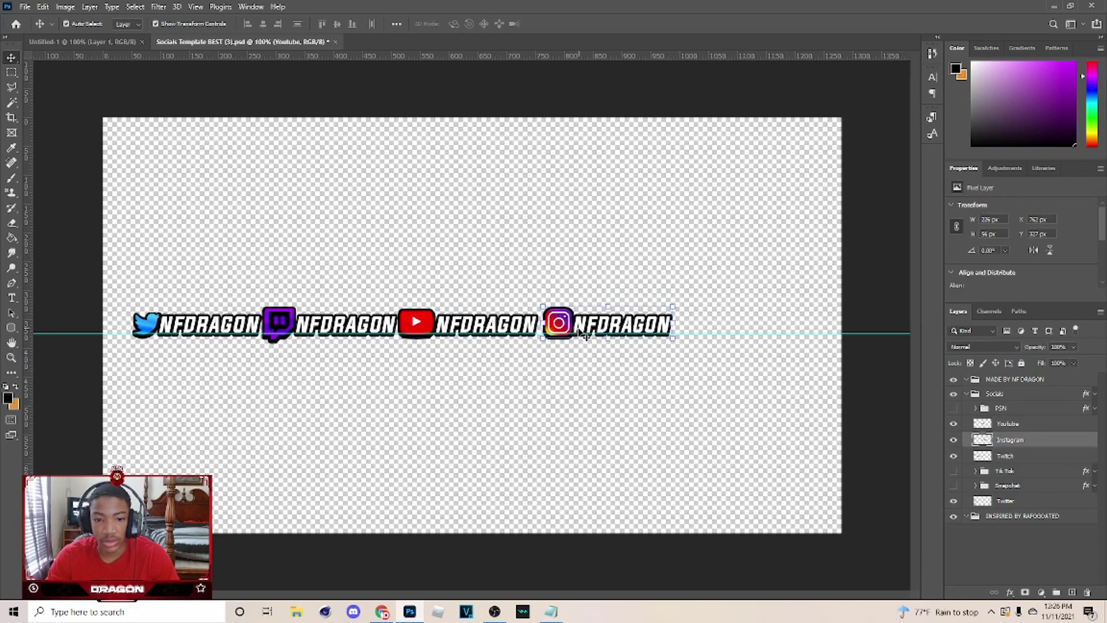
left_click_drag(578, 327, 574, 327)
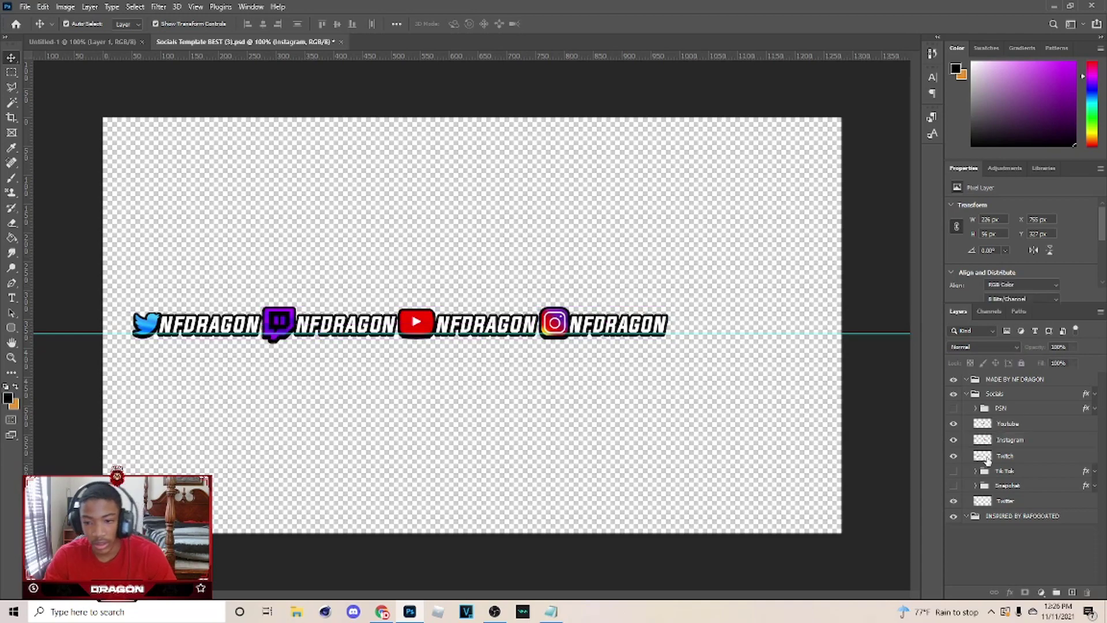
Step: Merge the Youtube, Instagram, Twitch and Twitter layers into one layer
left_click(1015, 424)
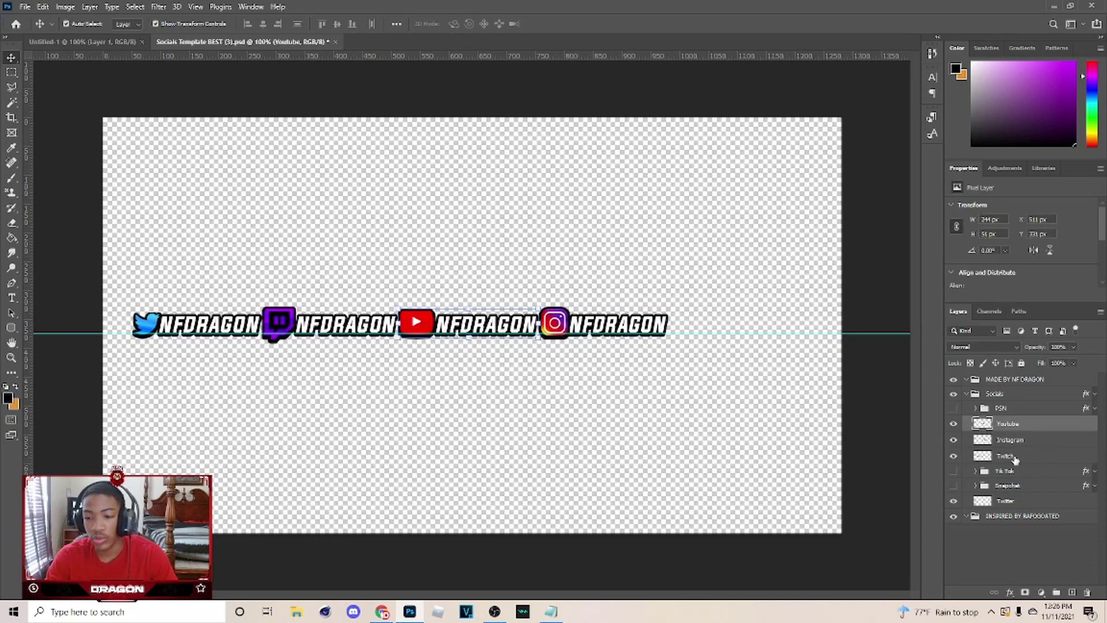
left_click(1013, 440, "ctrl")
left_click(1014, 456, "ctrl")
left_click(1022, 501, "ctrl")
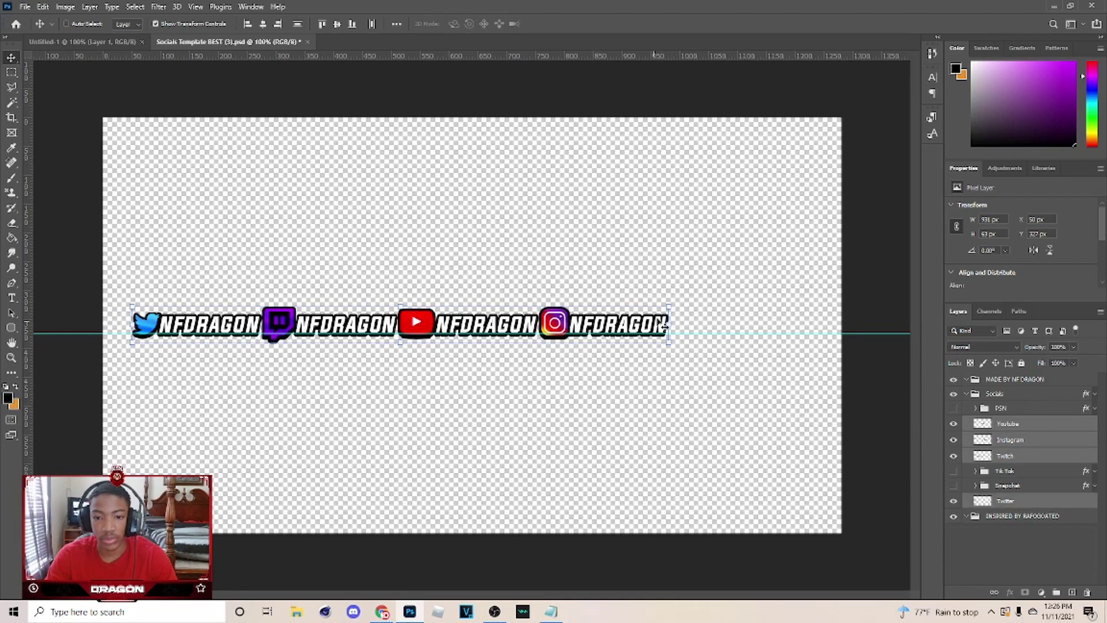
key("ctrl+e")
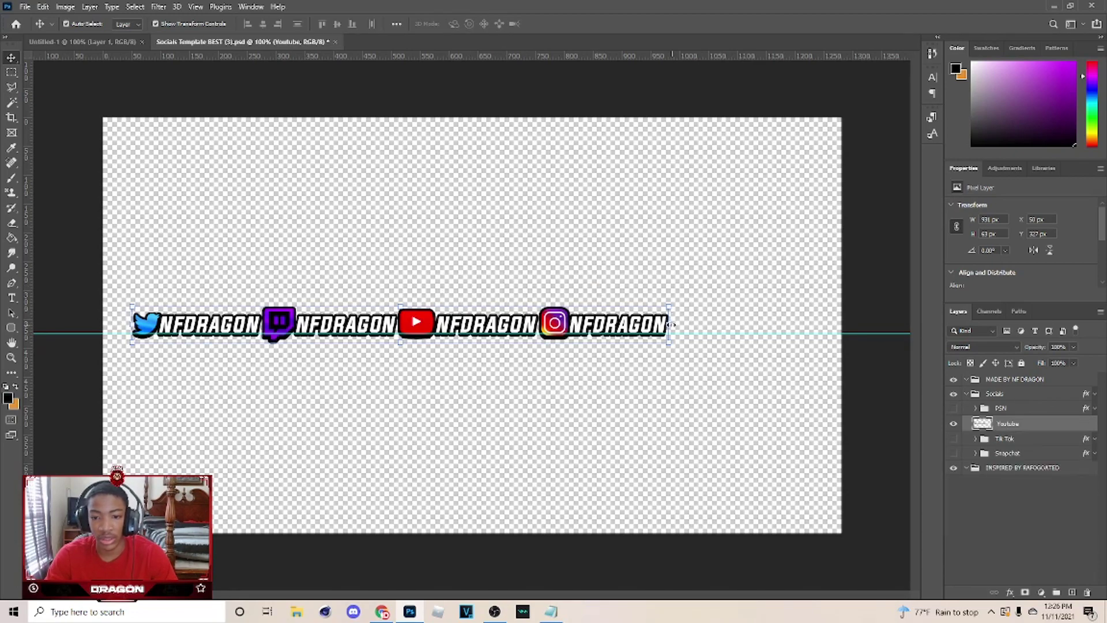
Step: Move the merged socials row to the horizontal centre of the canvas and apply the transform
key("ctrl+t")
left_click_drag(417, 327, 489, 323)
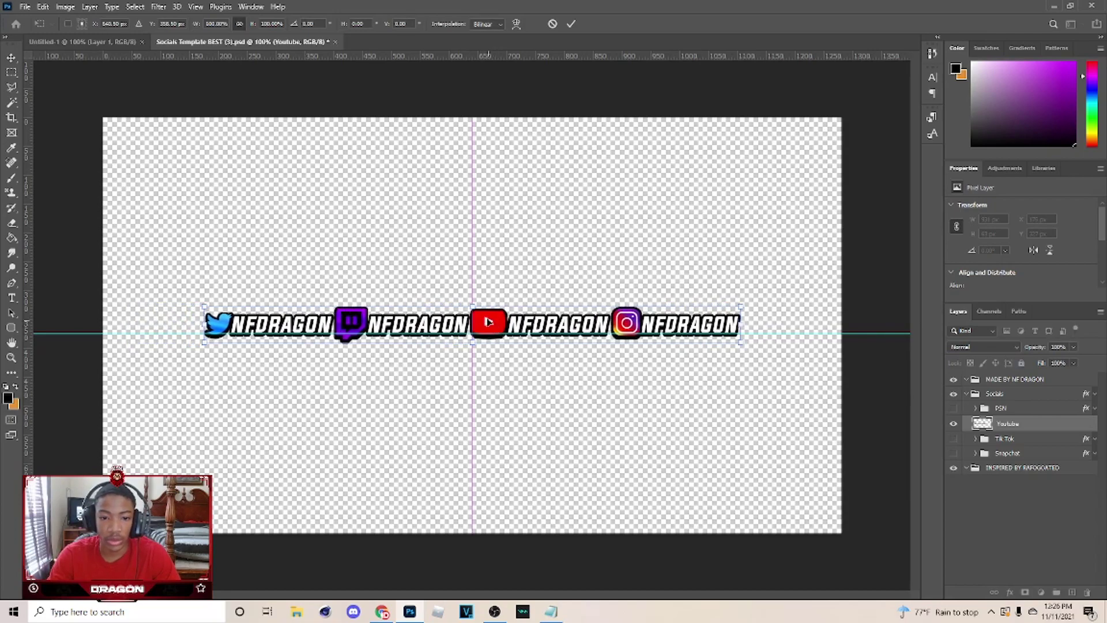
left_click(571, 24)
left_click(511, 420)
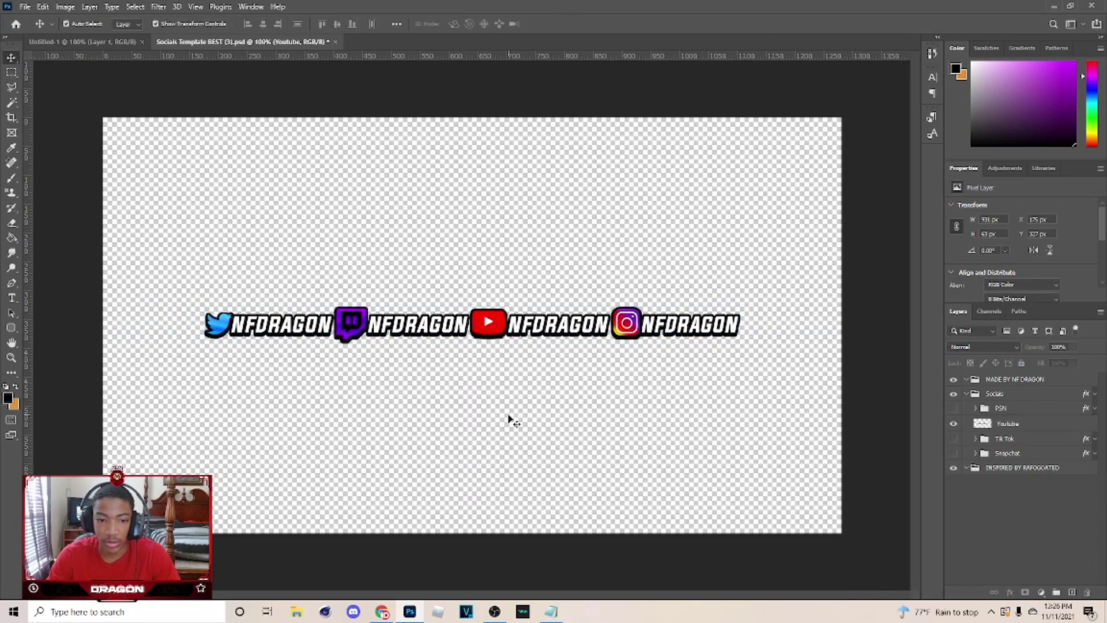
Step: Export the document as a transparent 1280 × 720 px PNG named "dragon socials122" in the Downloads folder
left_click(25, 6)
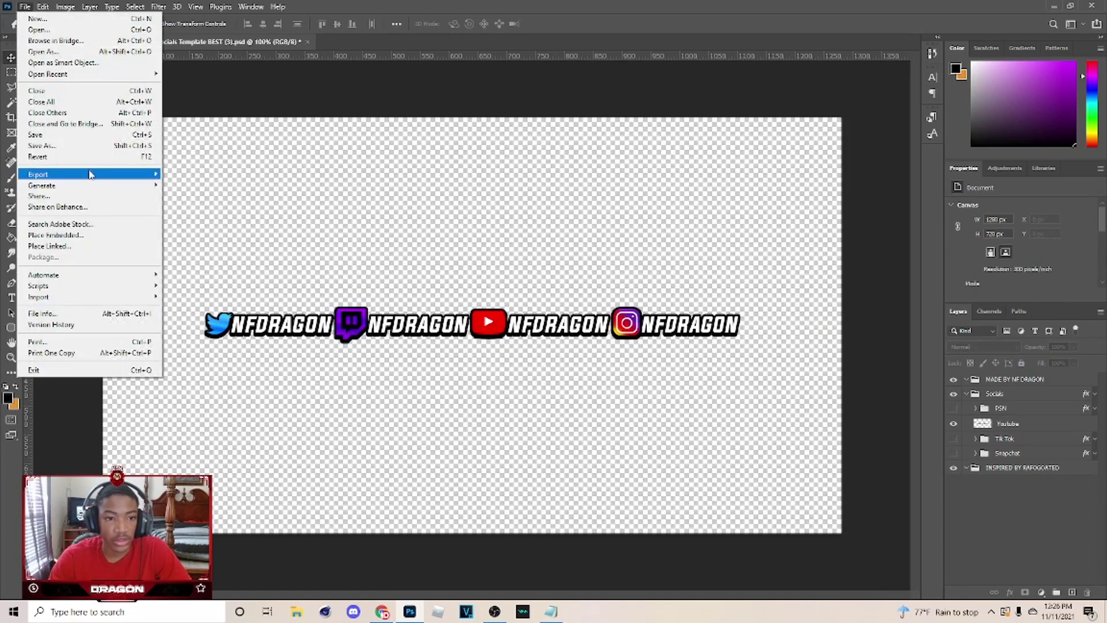
mouse_move(91, 173)
left_click(199, 183)
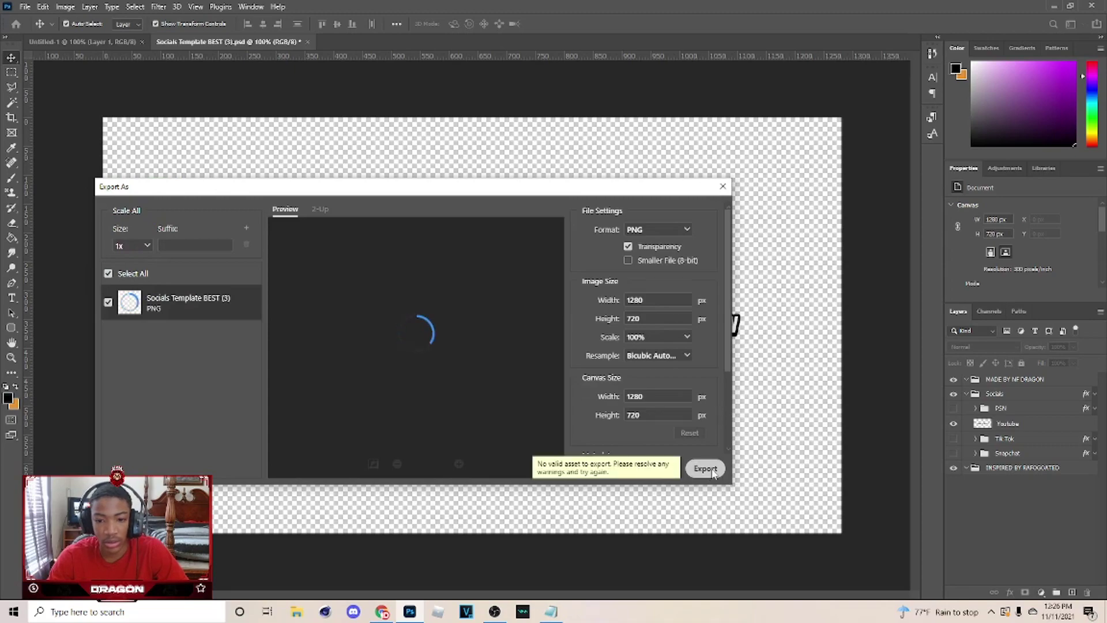
left_click(705, 469)
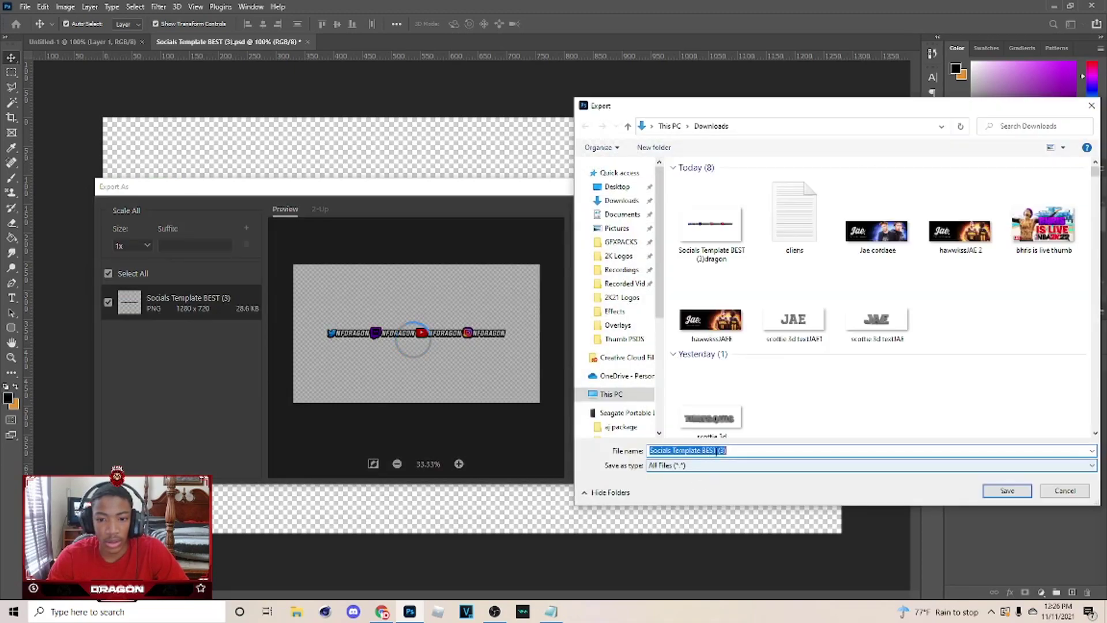
left_click(745, 453)
type("d")
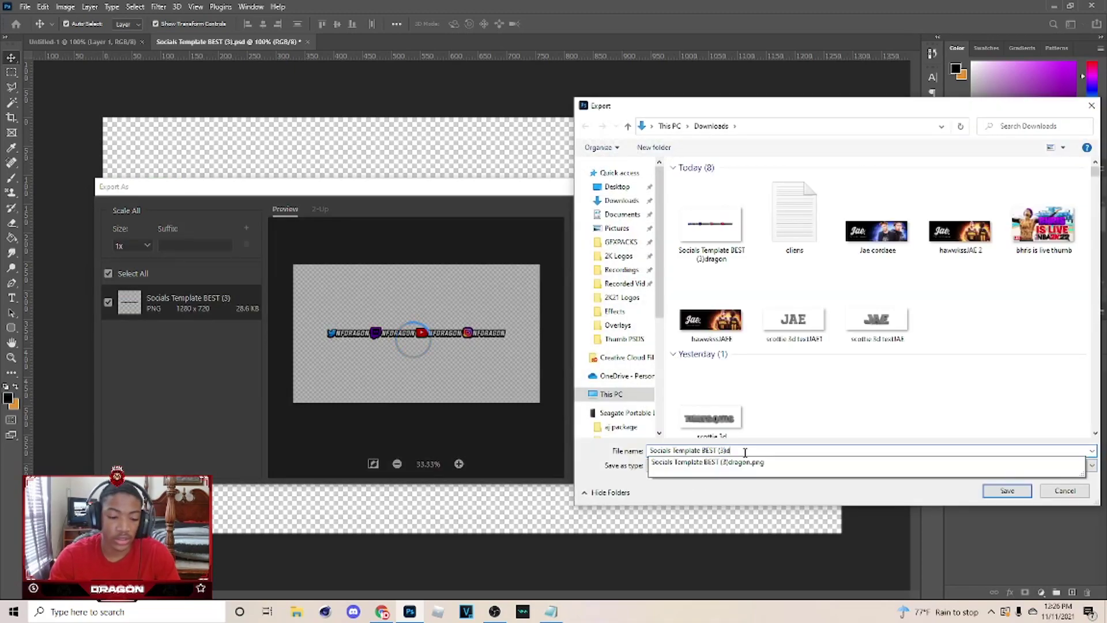
type("ragon socials")
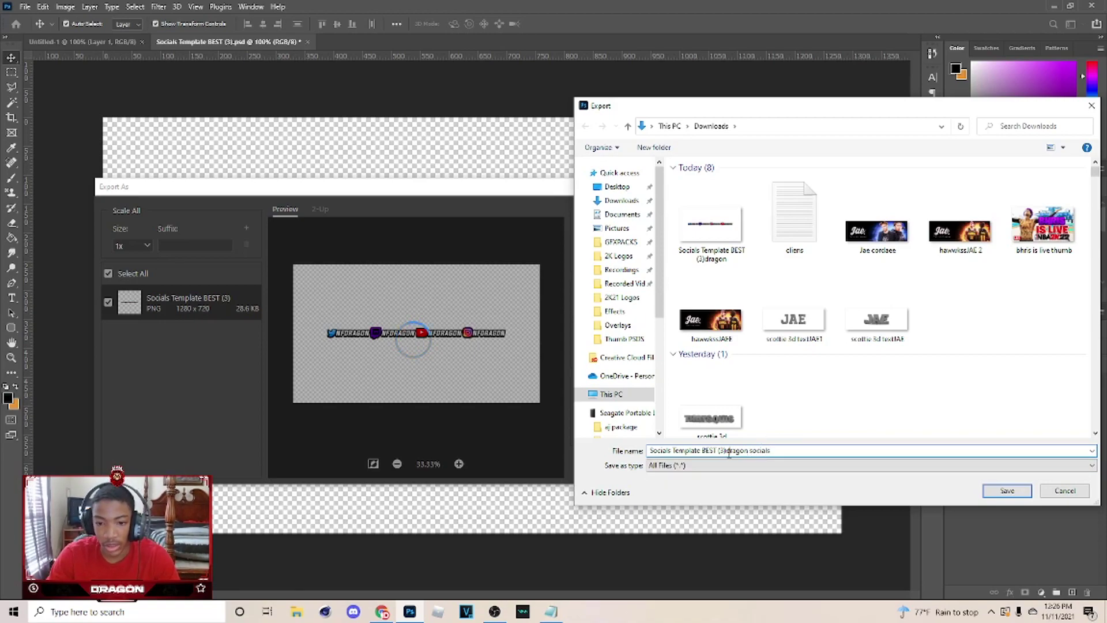
left_click_drag(728, 453, 544, 462)
key("BackSpace")
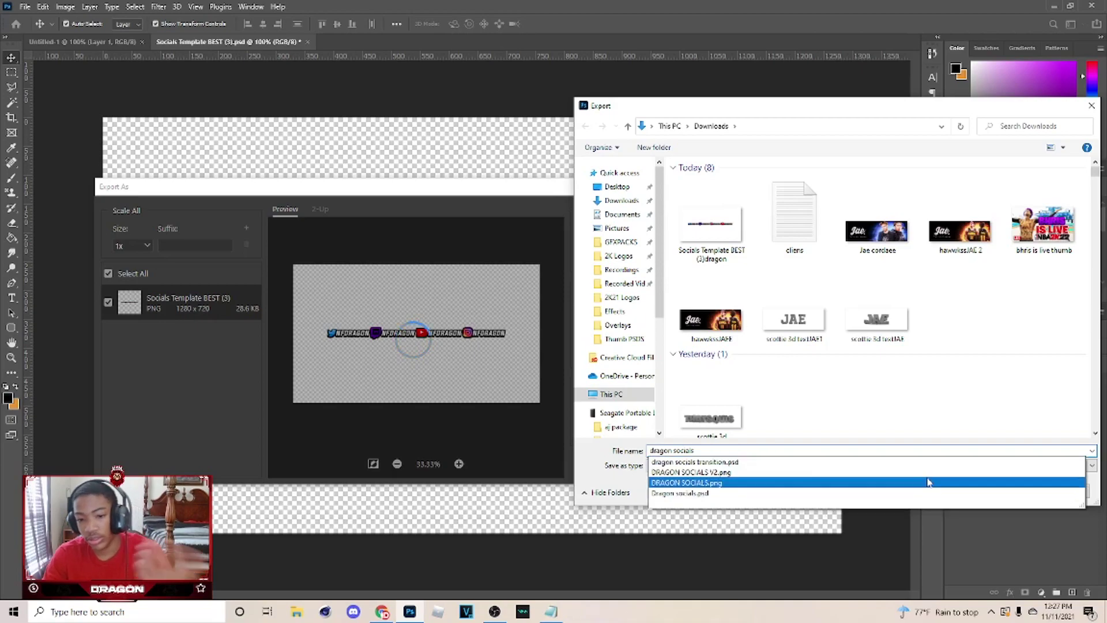
left_click(810, 452)
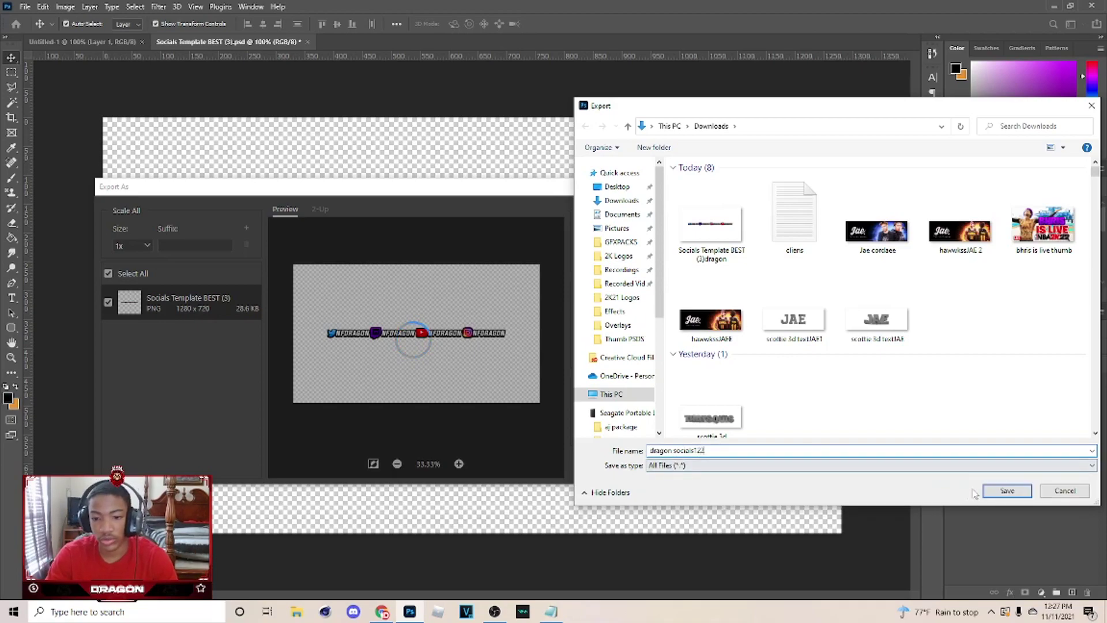
left_click(1005, 489)
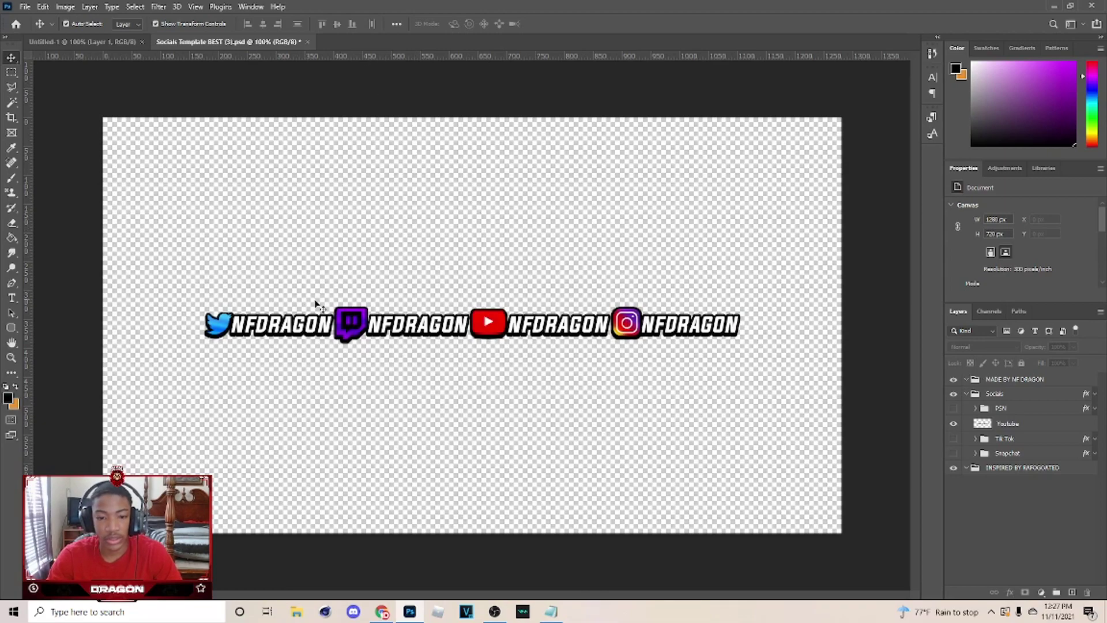
left_click(369, 324)
left_click(544, 240)
left_click(447, 323)
left_click(655, 248)
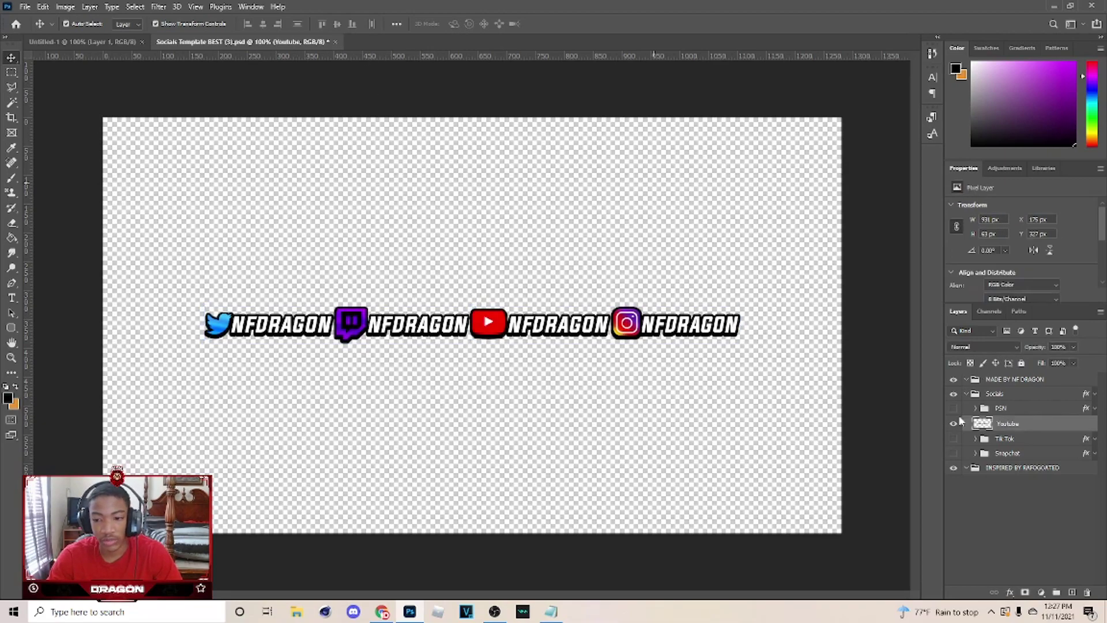
left_click(953, 423)
left_click(954, 424)
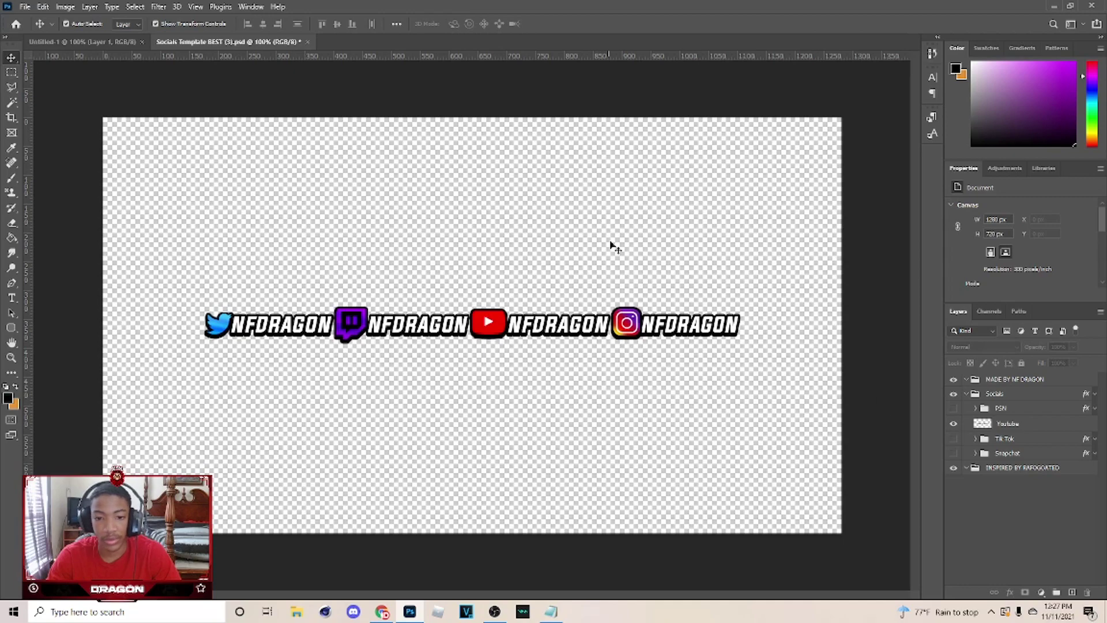
left_click(706, 322)
left_click(744, 350)
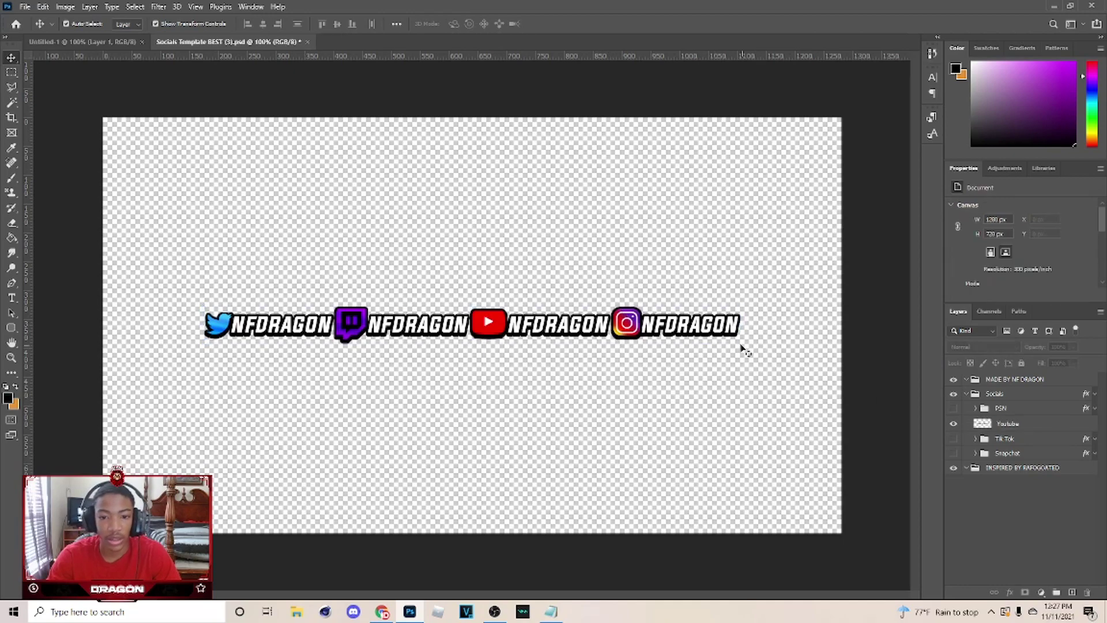
Step: Hide the merged socials layer so the canvas is empty
left_click(968, 424)
left_click(955, 425)
left_click(955, 424)
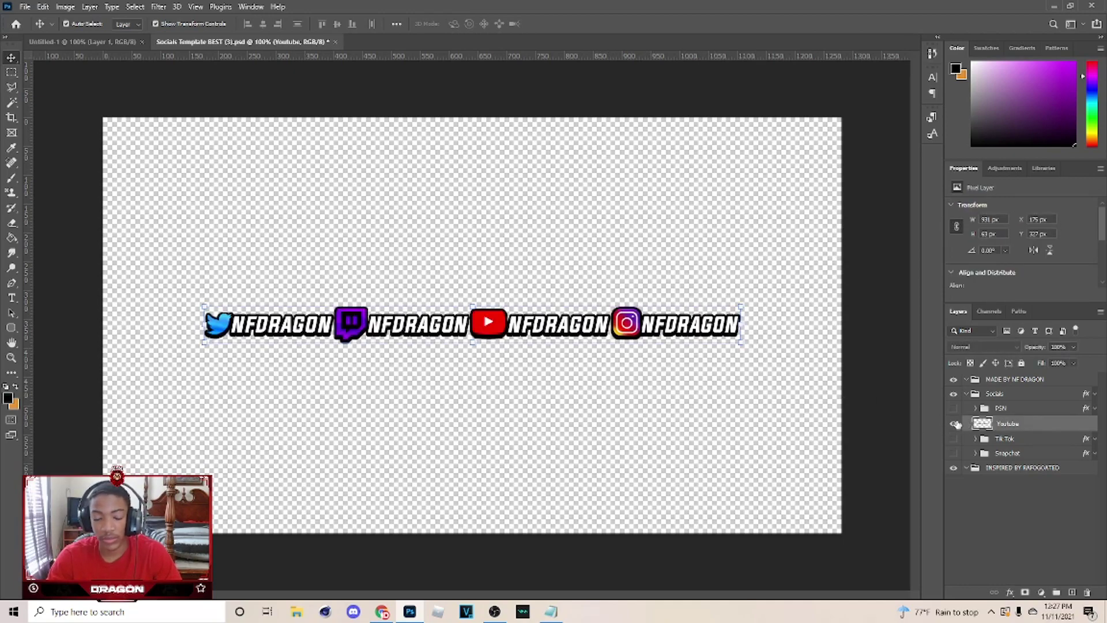
left_click(955, 424)
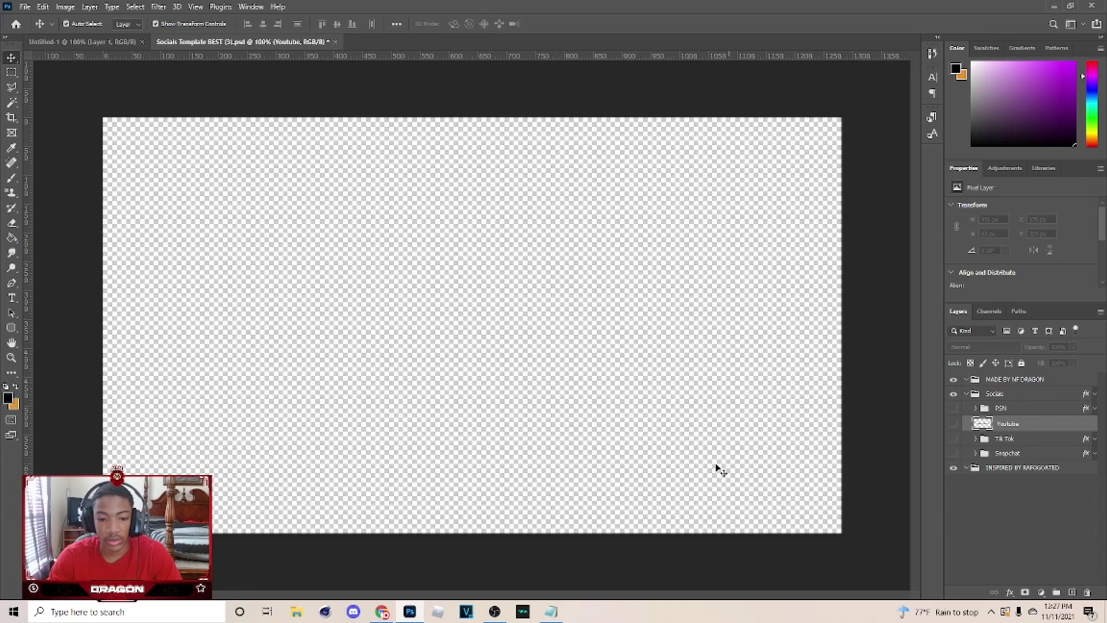
Step: Switch to Photopea in Chrome and open "Socials Template BEST (3).psd" from the Downloads folder
left_click(381, 611)
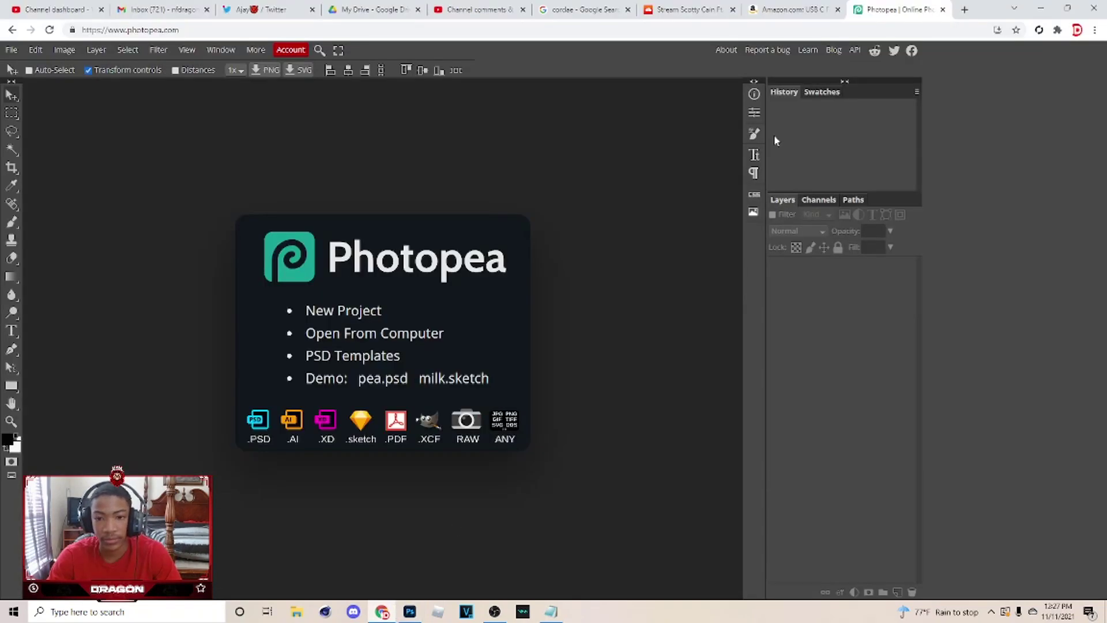
left_click(11, 51)
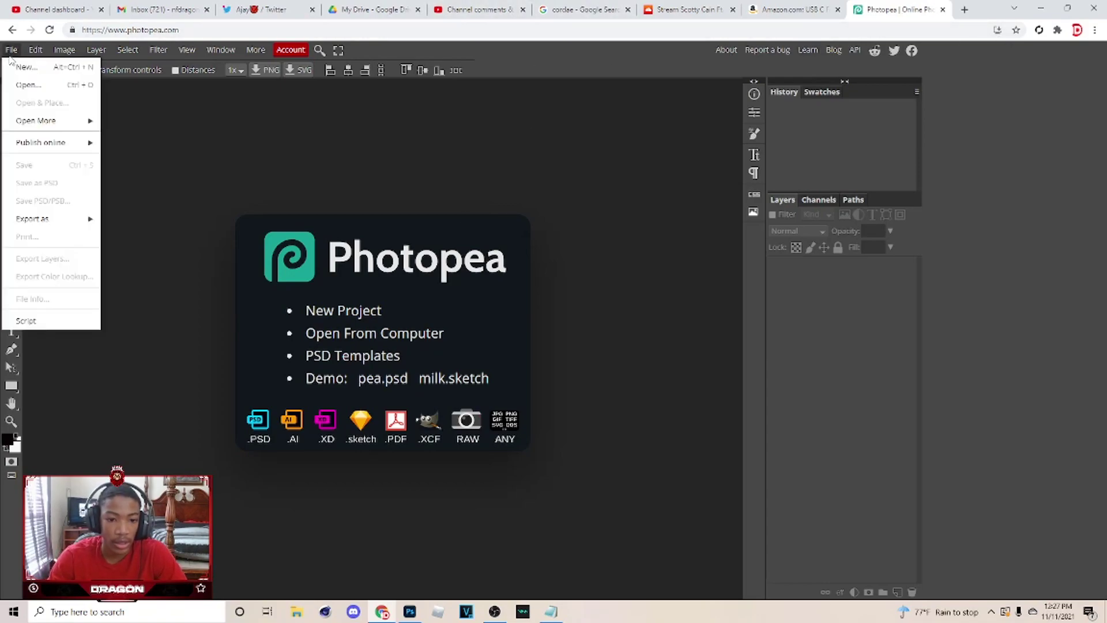
left_click(29, 85)
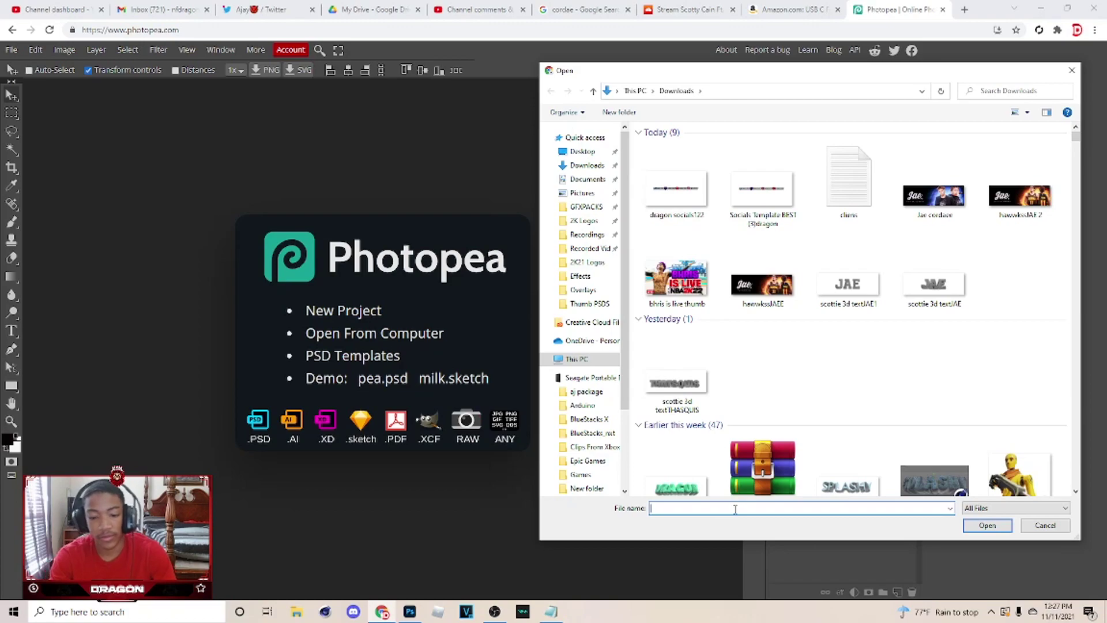
type("soci")
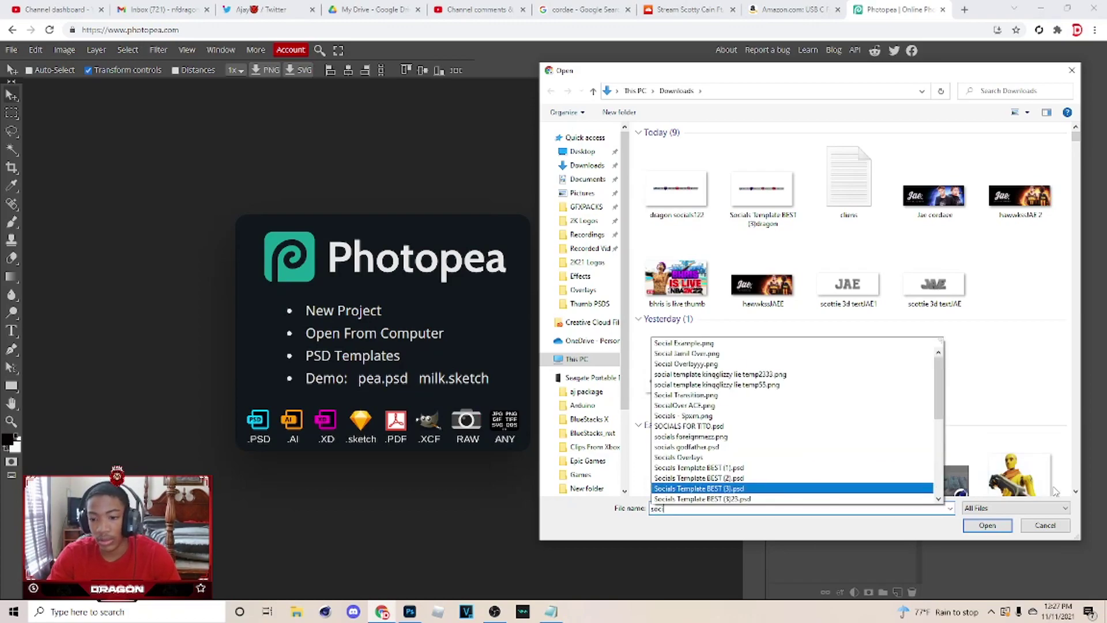
left_click(727, 489)
left_click(1000, 527)
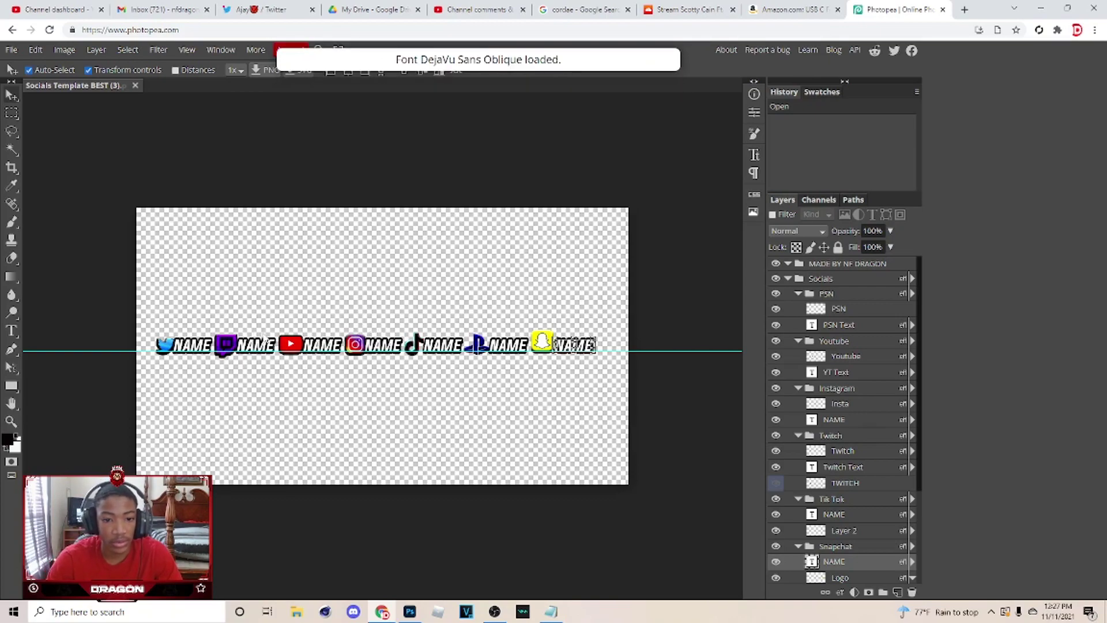
Step: Move the horizontal guide from the socials row to near the canvas's lower edge and select the YouTube text layer
scroll(265, 336, "left", 2)
scroll(271, 336, "right", 2)
scroll(327, 319, "up", 5)
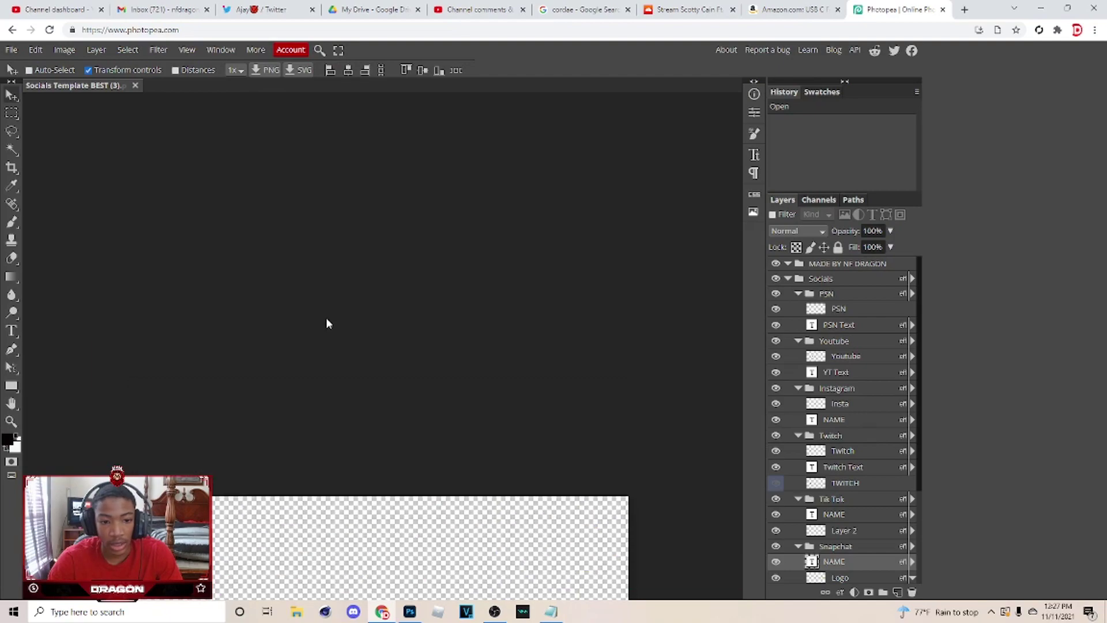
scroll(327, 323, "down", 6)
scroll(328, 325, "up", 5)
scroll(328, 330, "down", 2)
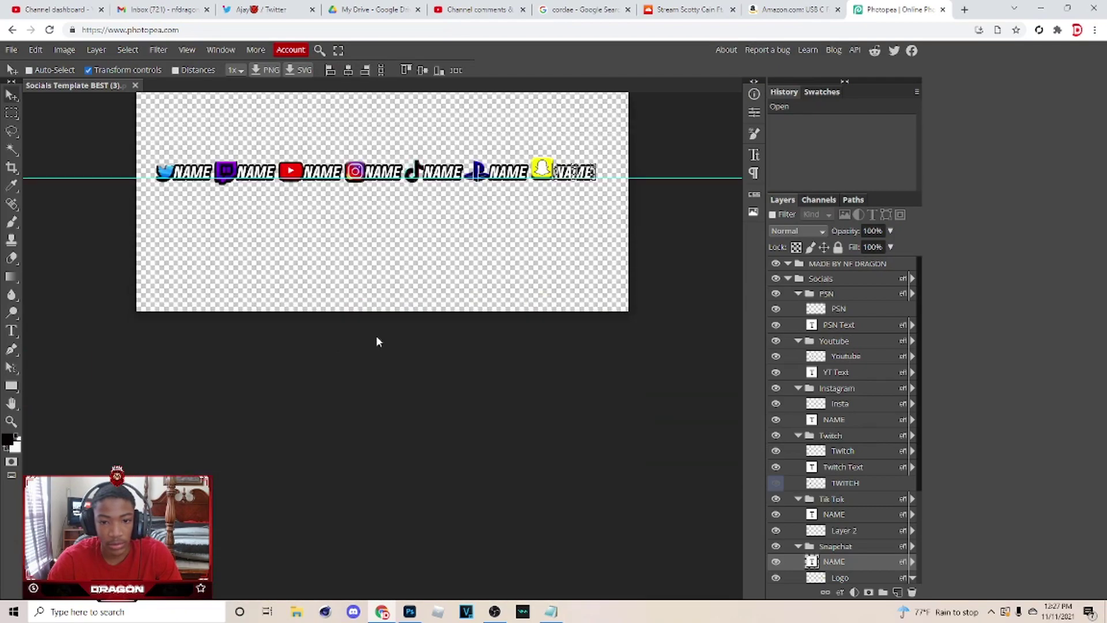
left_click_drag(666, 179, 672, 279)
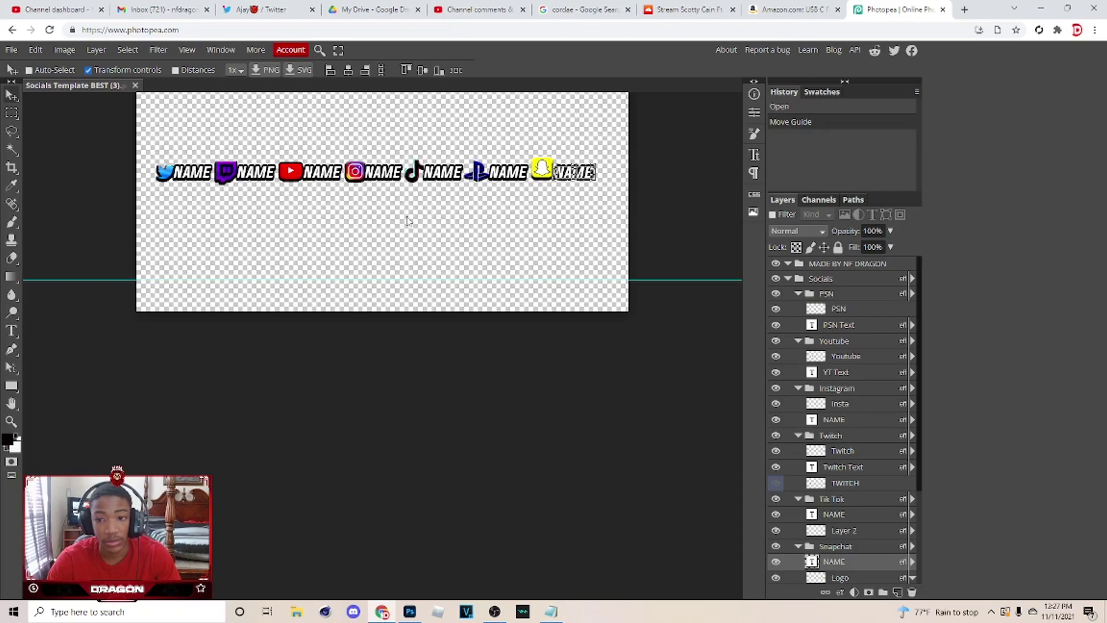
left_click(857, 419)
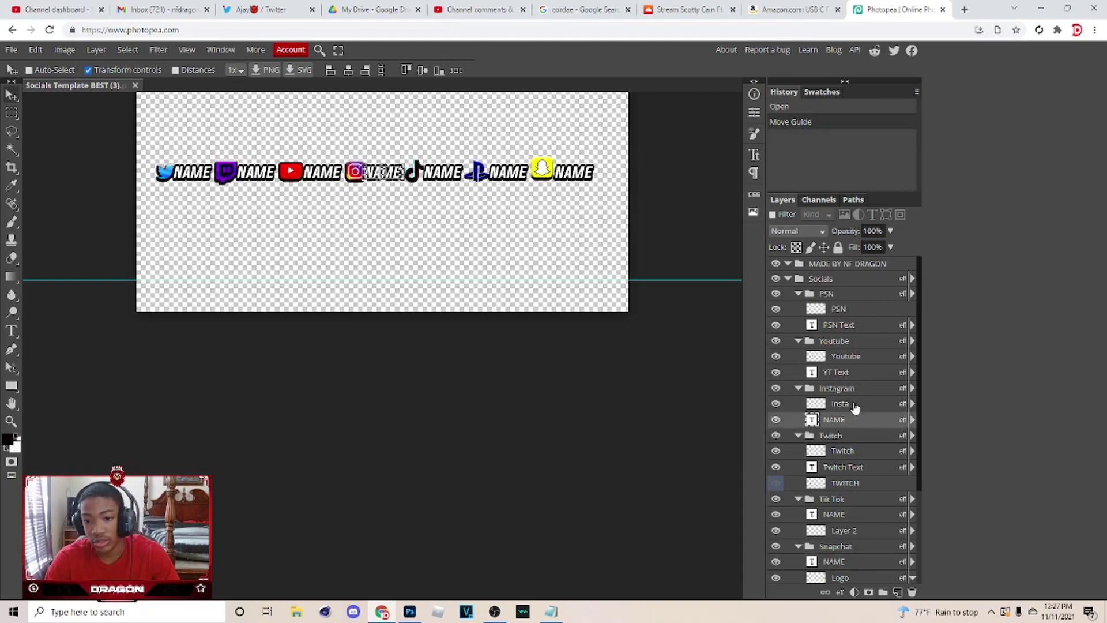
left_click(848, 372)
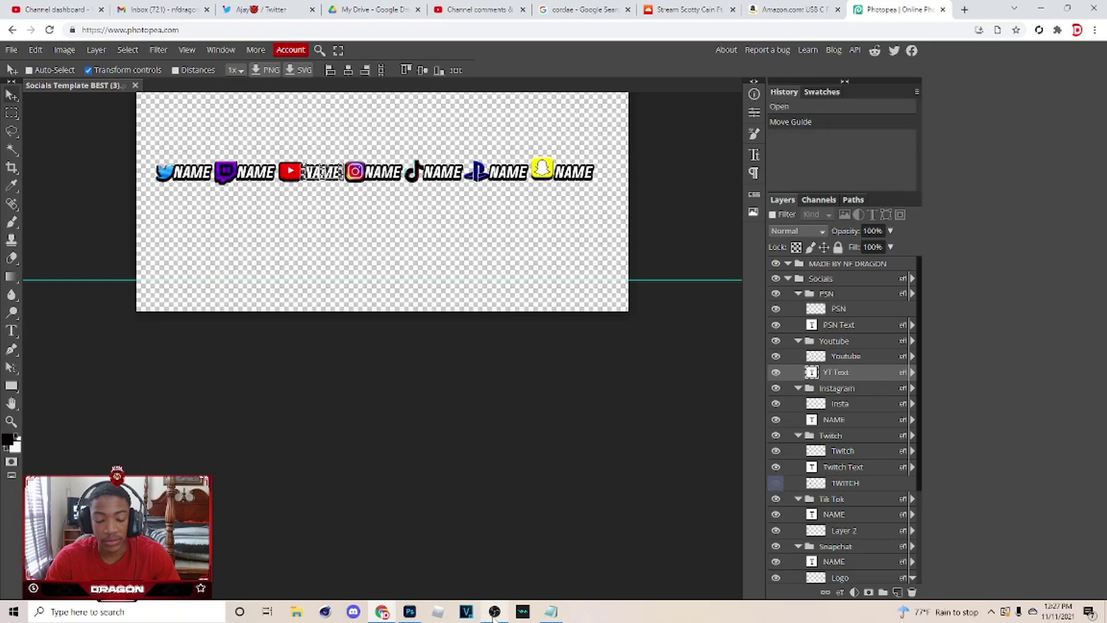